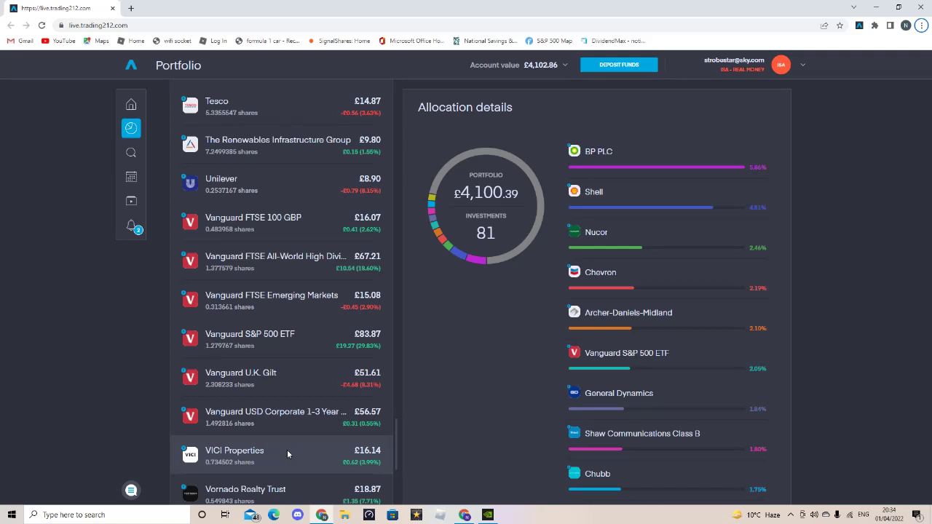
- Review the rest of the investments list down to Whitestone and return to the portfolio summary above it
scroll(287, 451, "down", 1)
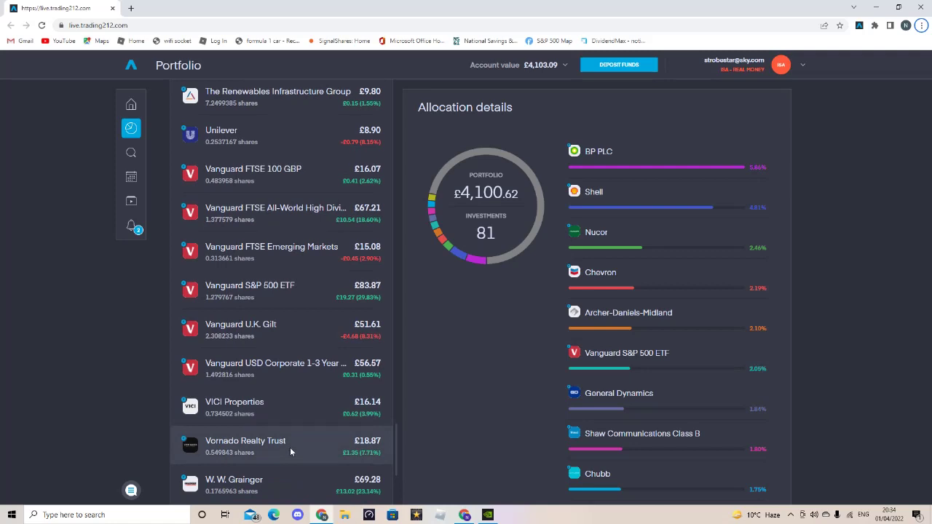
scroll(286, 452, "down", 1)
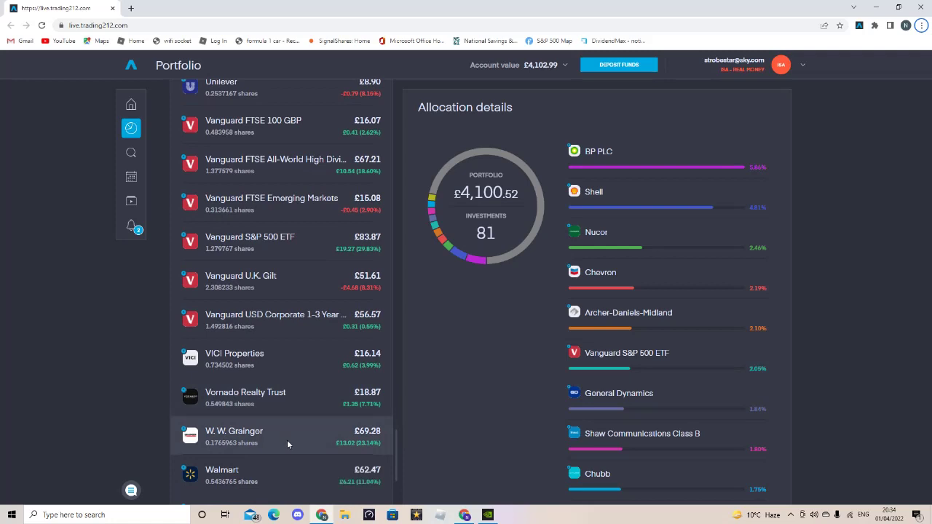
scroll(287, 442, "down", 1)
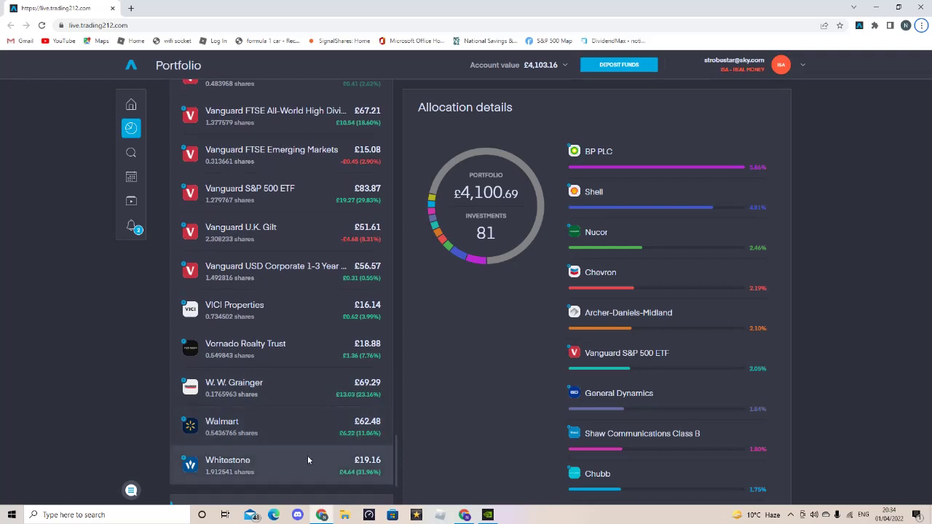
scroll(307, 459, "up", 5)
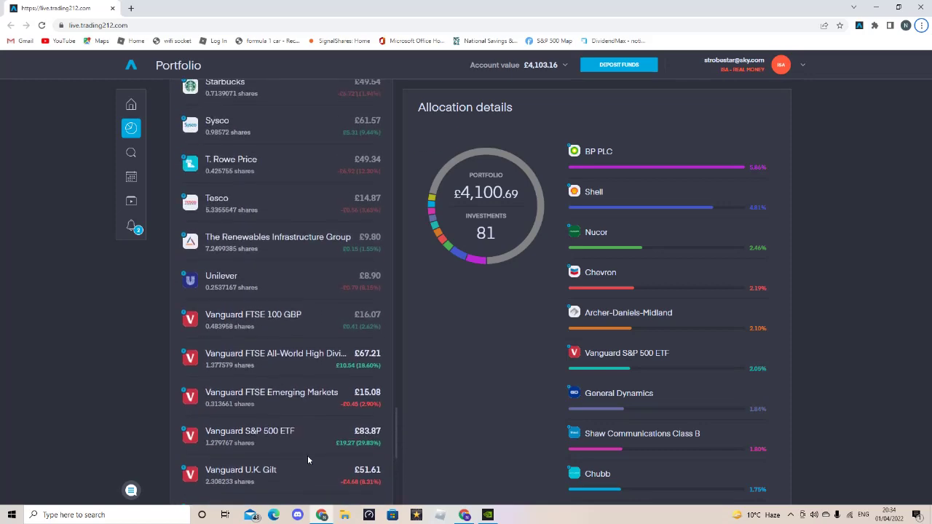
scroll(307, 460, "up", 8)
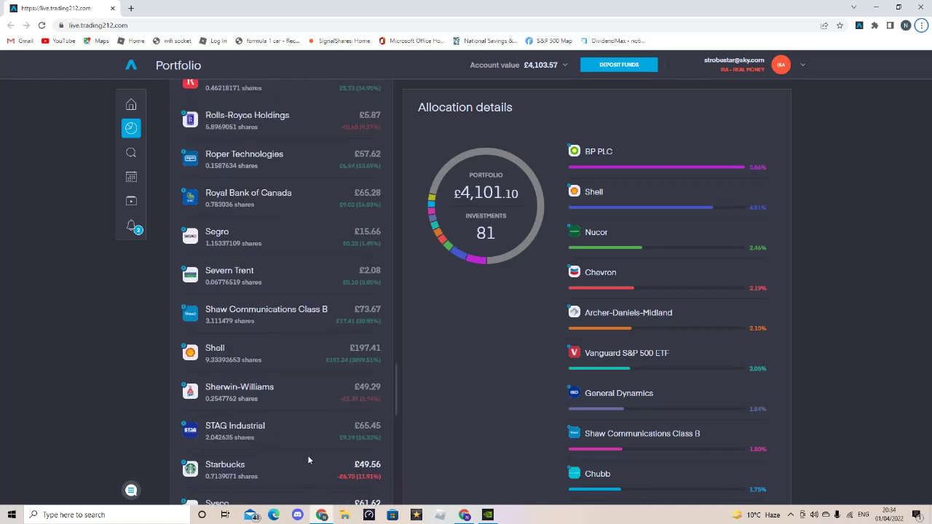
scroll(308, 459, "up", 8)
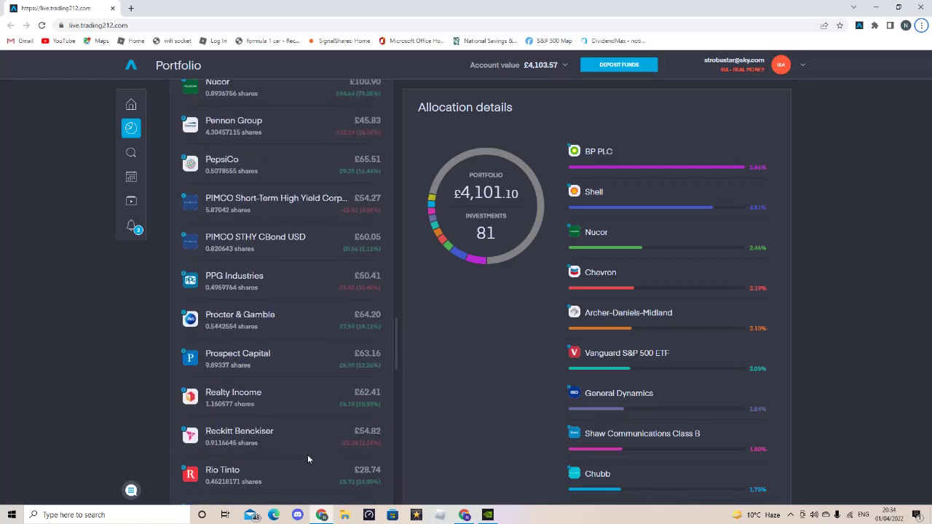
scroll(307, 459, "up", 9)
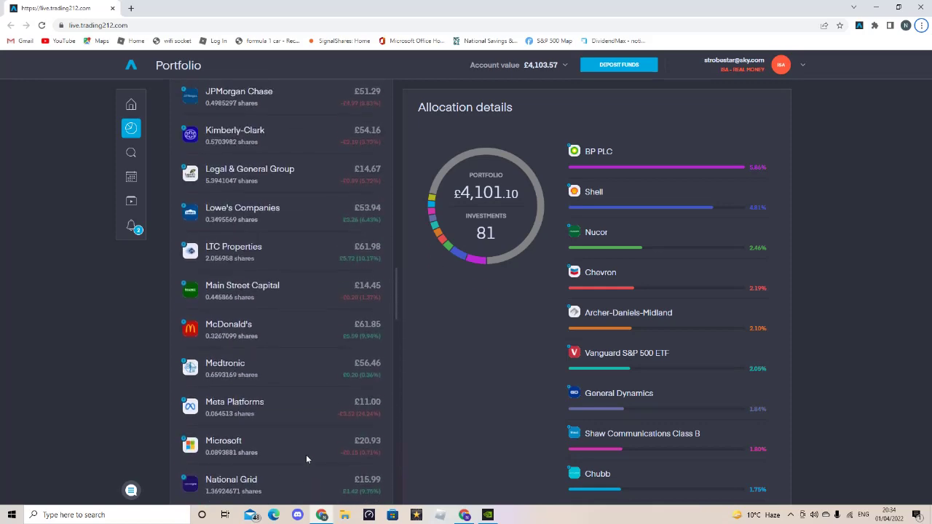
scroll(306, 459, "up", 8)
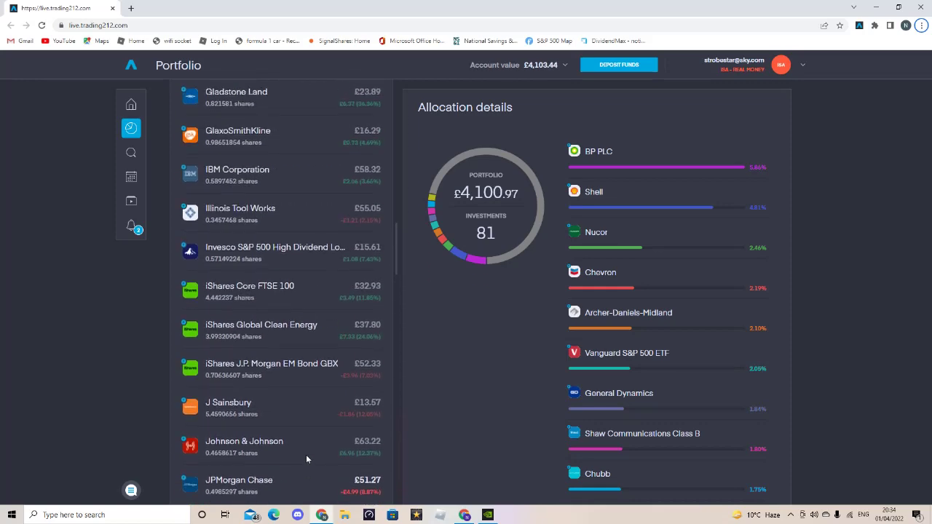
scroll(306, 455, "up", 15)
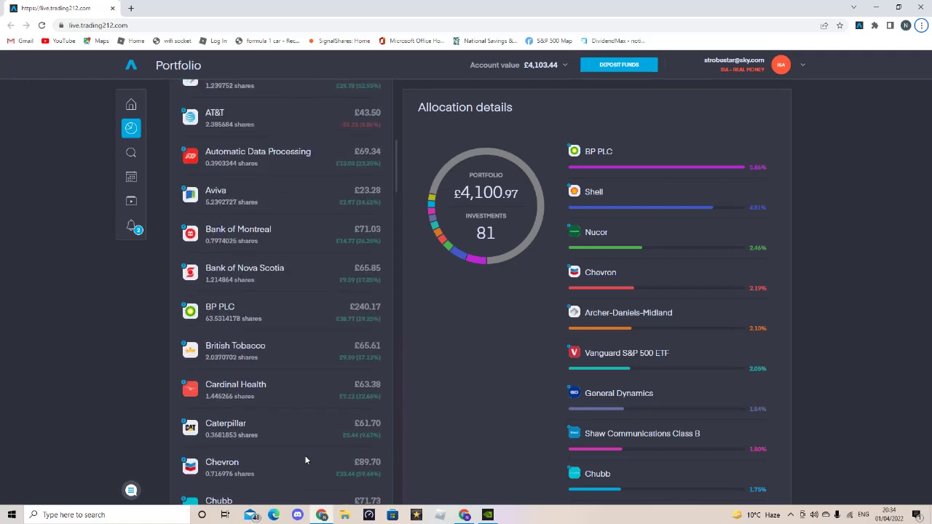
scroll(304, 455, "up", 9)
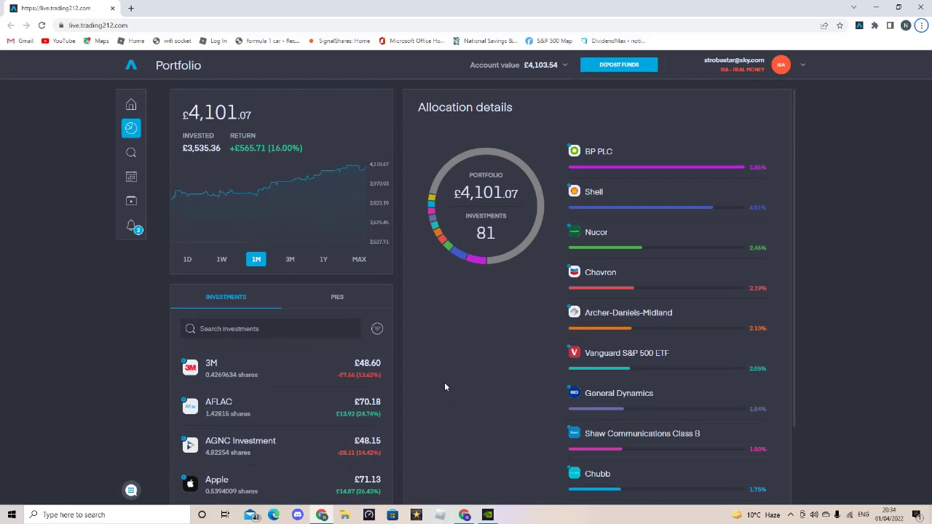
- Switch to the Dividend tracker spreadsheet in Google Sheets and go through the March dividends from 3M to BP PLC on the 2022 sheet
left_click(464, 515)
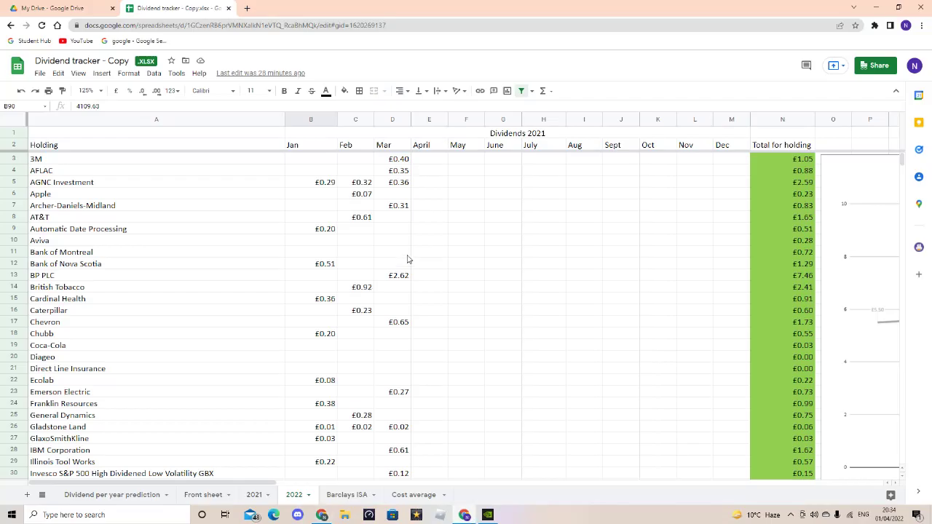
left_click(409, 161)
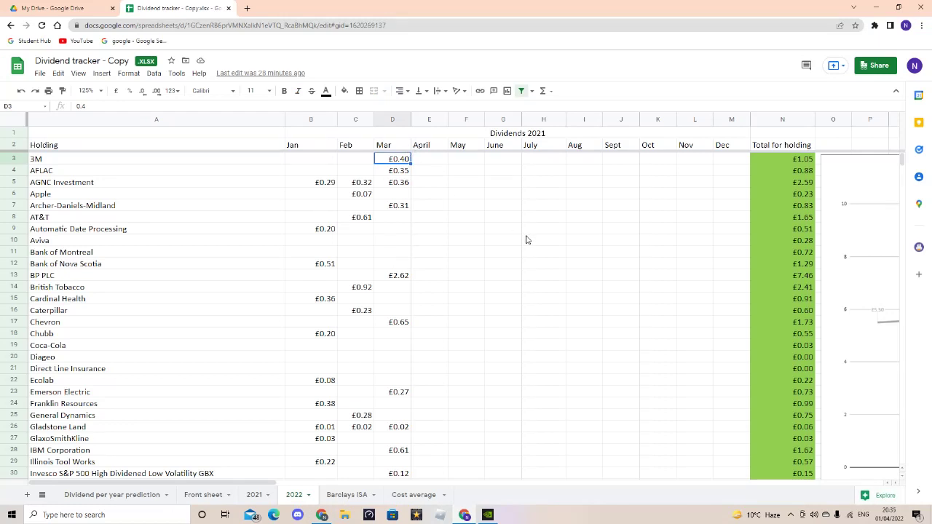
key("Down")
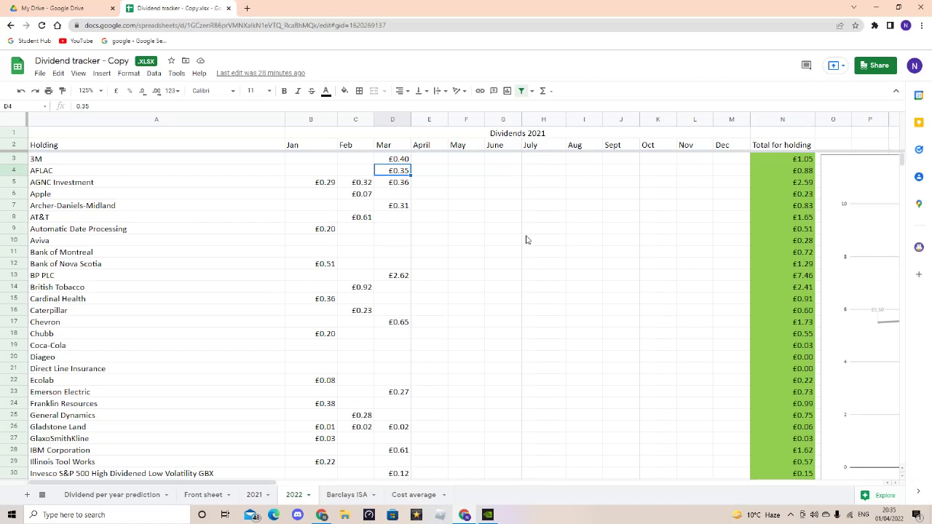
key("Down")
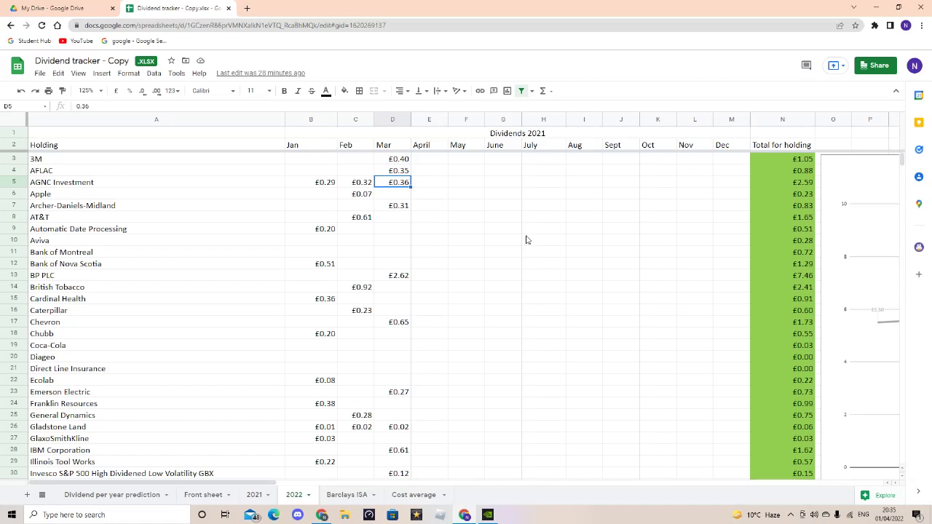
key("Down")
key("Down")
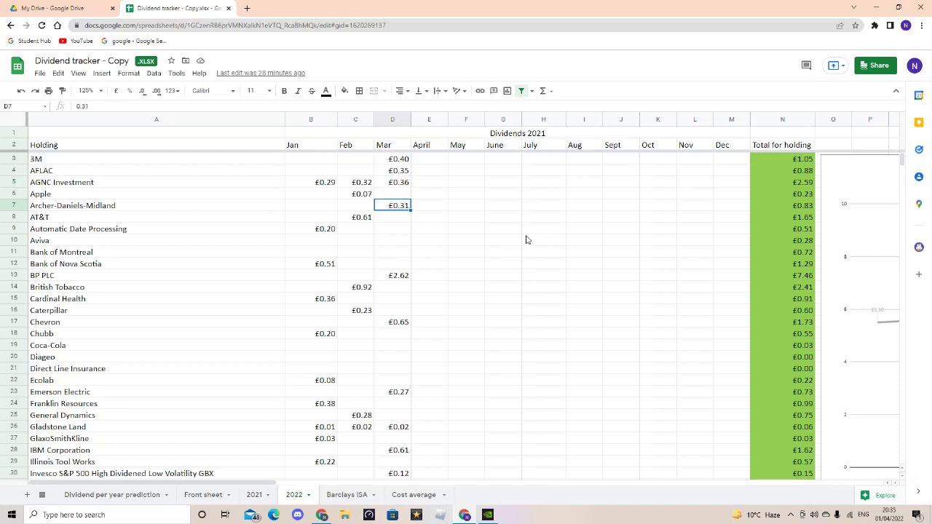
key("Down")
key("Down")
key("Down")
key("Down")
key("Down")
key("Down")
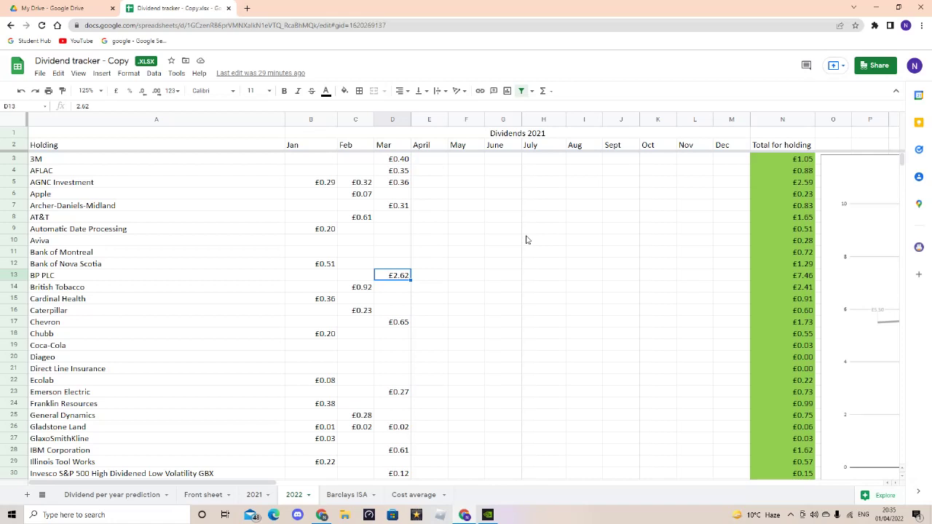
- Examine the March dividends for the holdings from British Tobacco to Emerson Electric, including Chevron
key("Down")
key("Down")
key("Down")
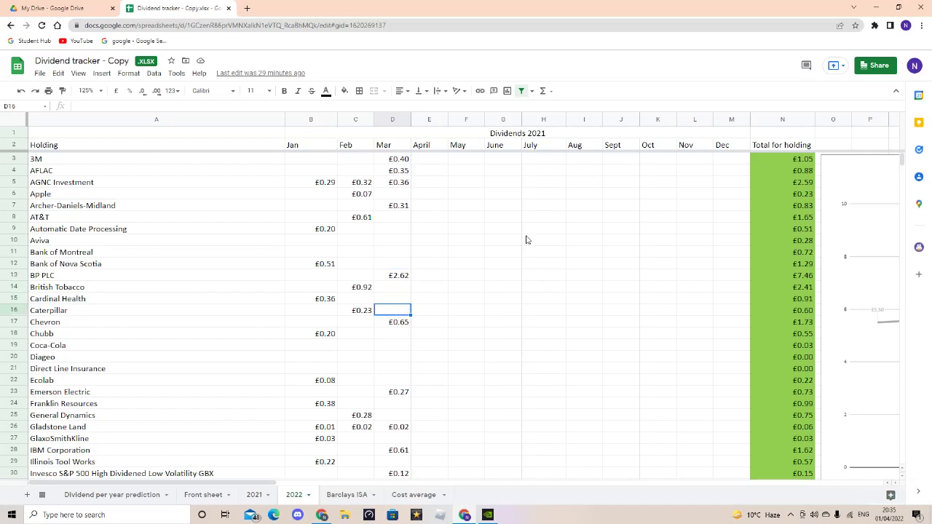
key("Down")
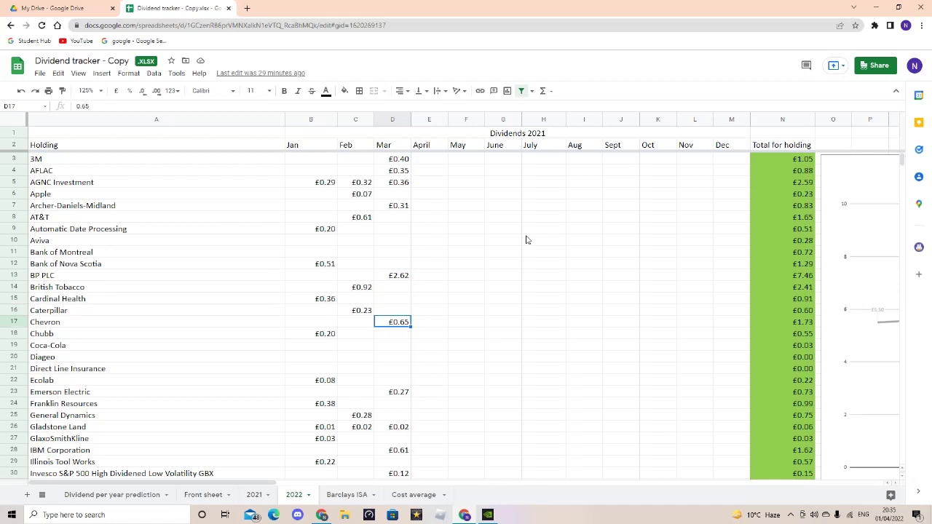
key("Down")
key("Down")
key("Down")
key("Down")
key("Down")
key("Down")
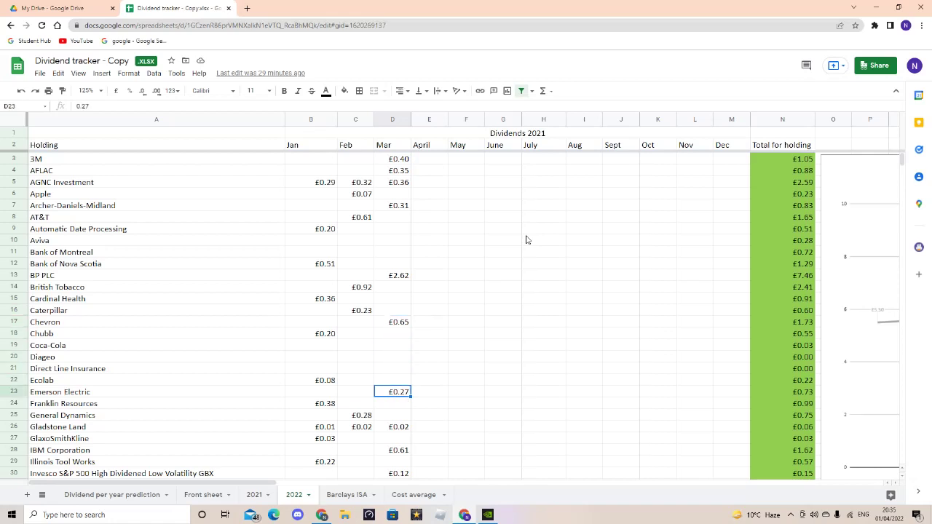
- Examine the March dividends from Franklin Resources to Invesco S&P 500 High Dividend Low Volatility, including Gladstone Land and IBM Corporation
key("Down")
key("Down")
key("Down")
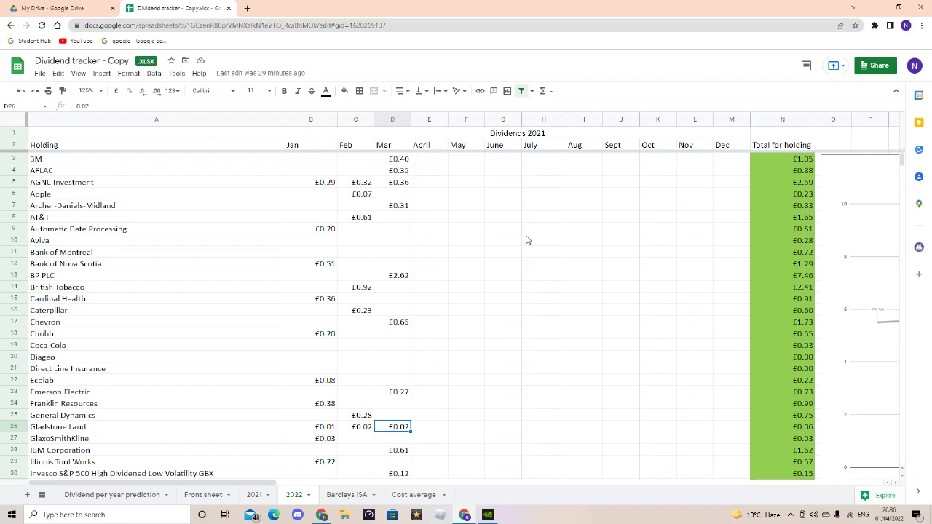
key("Down")
key("Down")
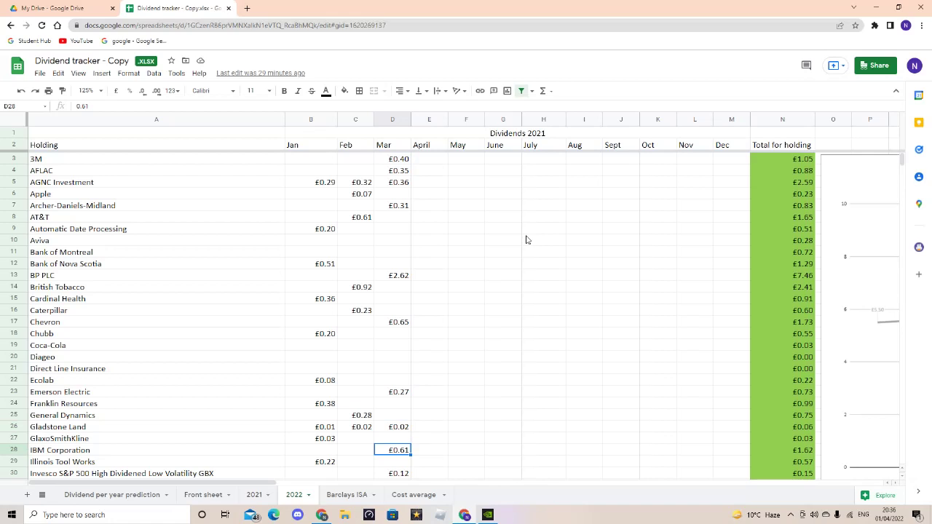
key("Down")
key("Down")
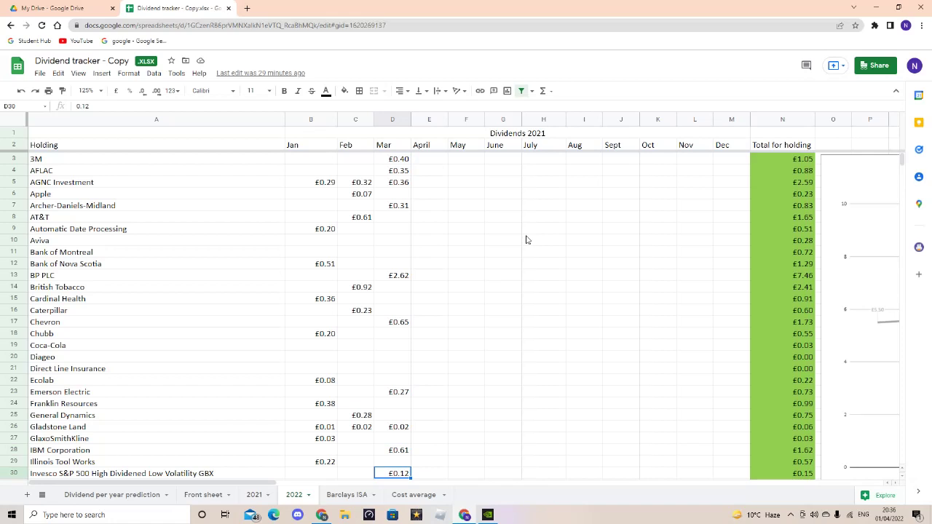
- Examine the March dividends from iShares Core FTSE 100 to LTC Properties, including the J.P. Morgan EM Bond fund and Johnson & Johnson
key("Down")
key("Down")
key("Down")
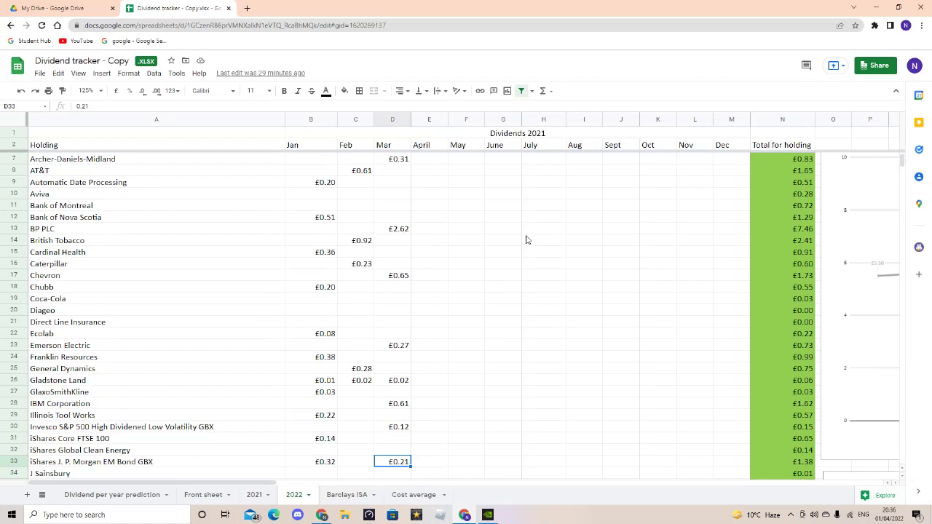
key("Down")
key("Down")
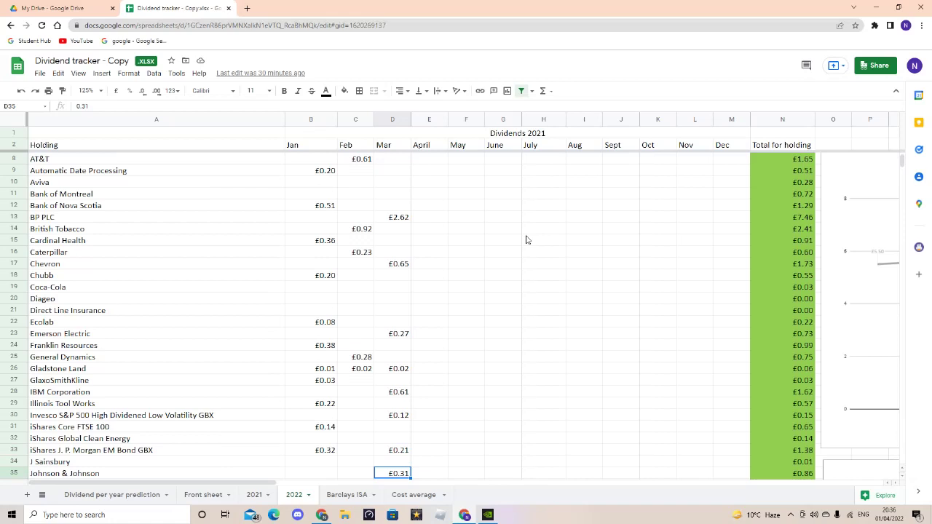
key("Down")
key("Down")
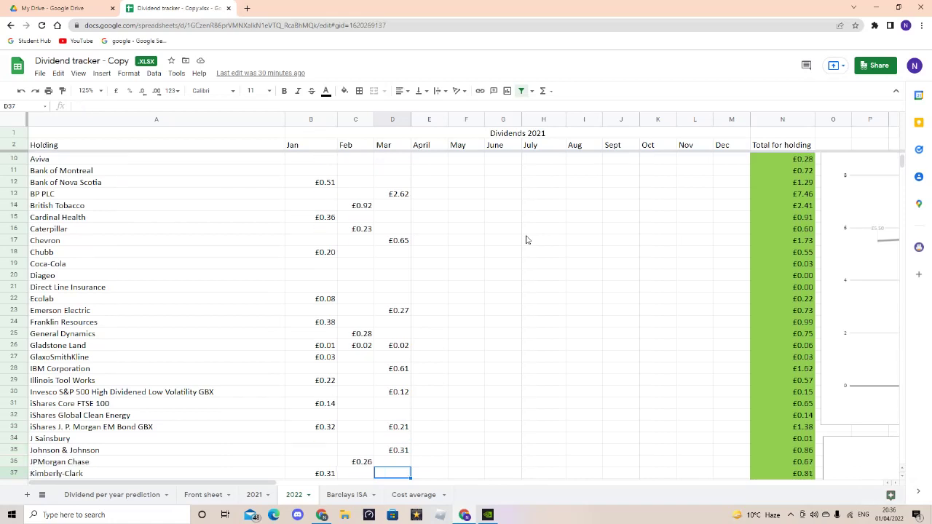
key("Down")
key("Down")
key("Down")
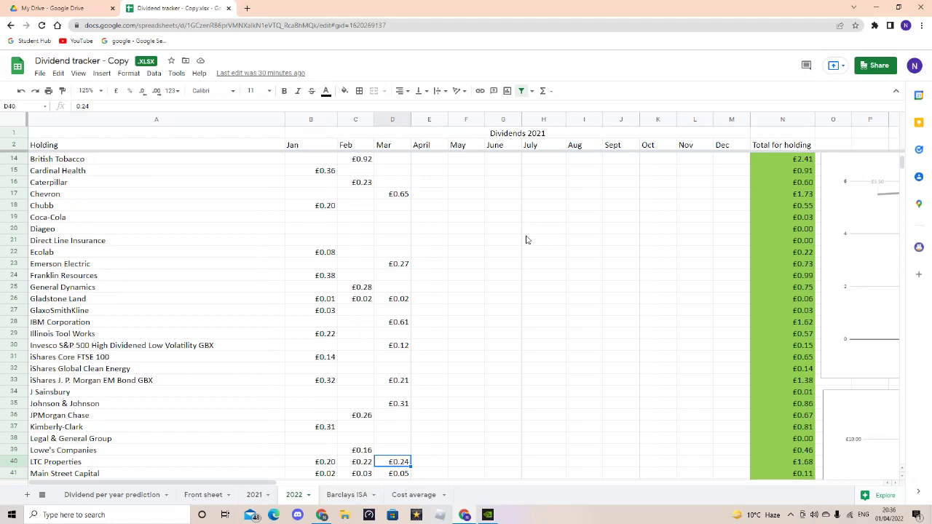
- Compare the January, February and March dividends of LTC Properties
key("Left")
key("Left")
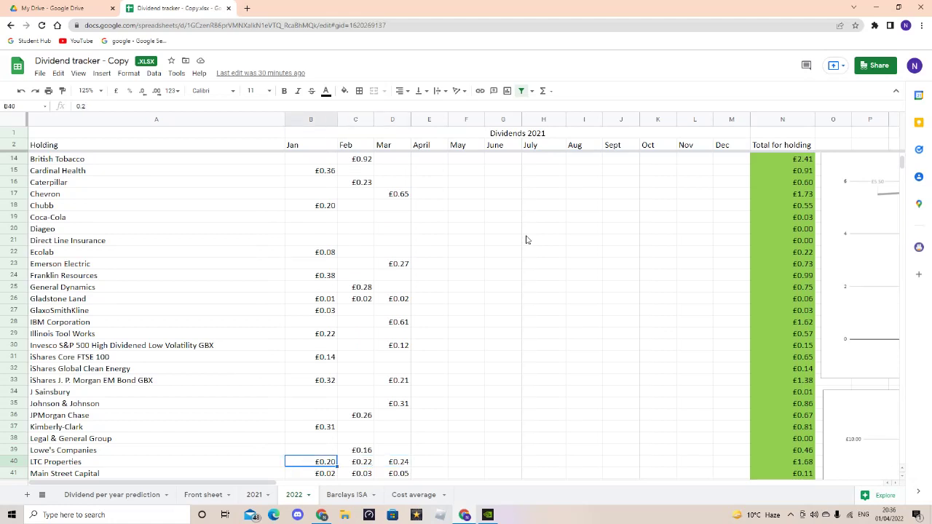
key("Right")
key("Right")
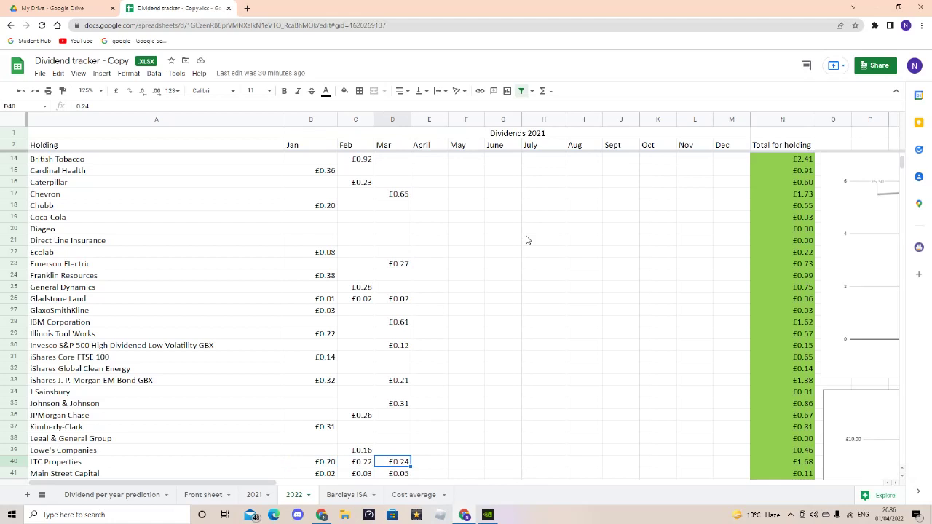
- Examine the March dividends from Main Street Capital to the two PIMCO bond funds, including McDonald's and Microsoft
key("Down")
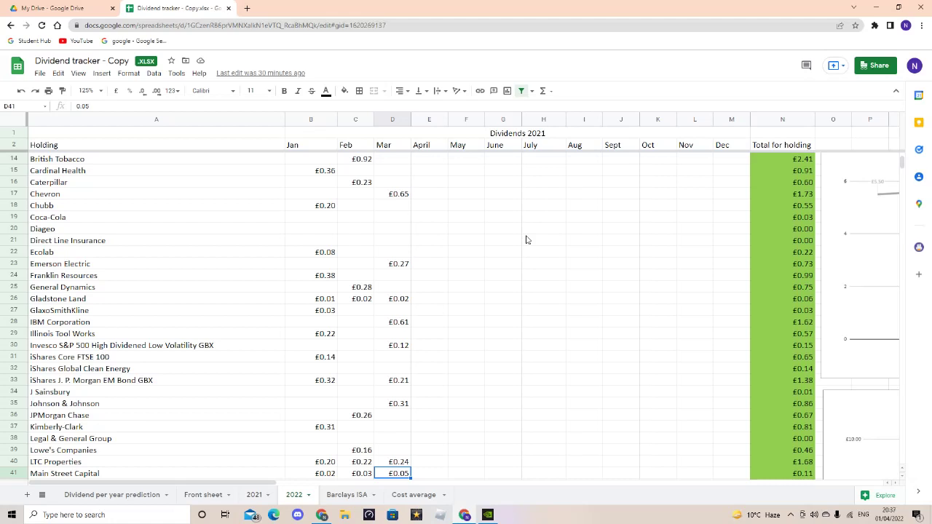
scroll(527, 240, "down", 1)
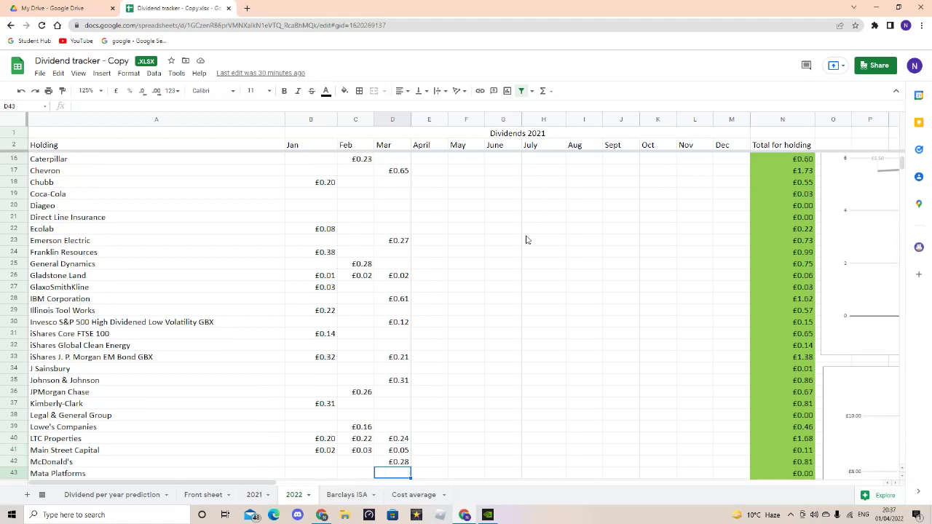
key("Down")
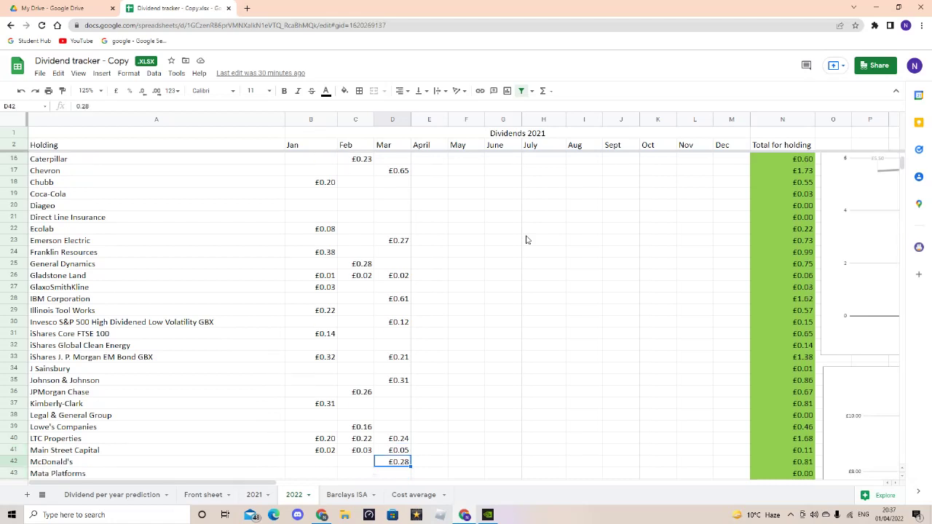
key("Down")
key("Down")
key("Down")
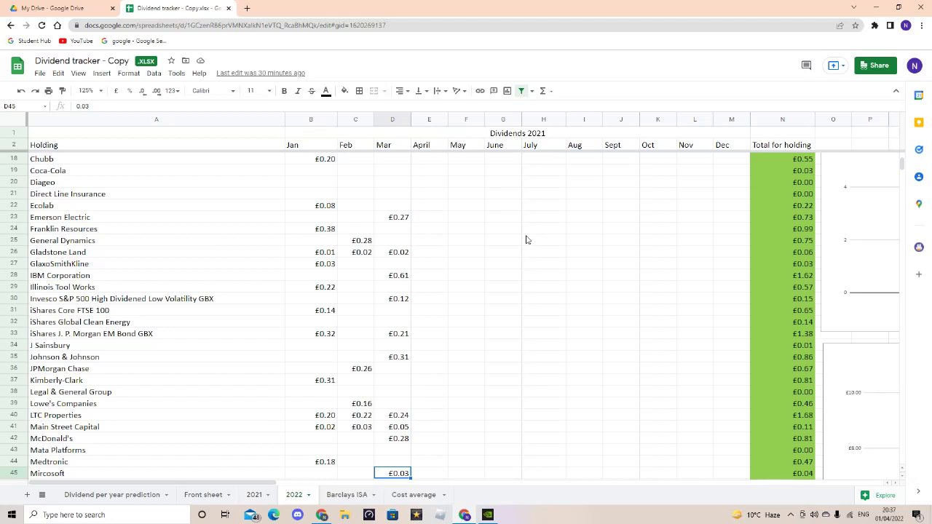
key("Down")
key("Down")
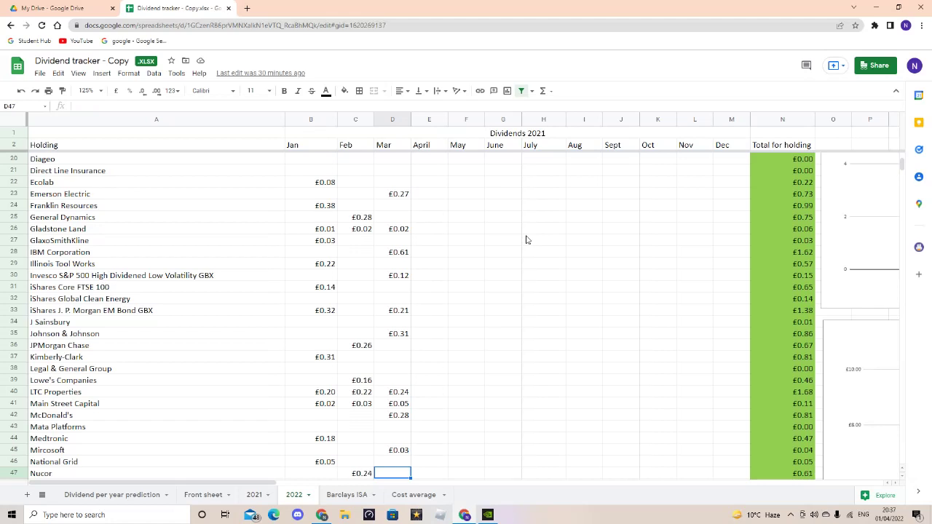
key("Down")
key("Down")
key("Down")
key("Down")
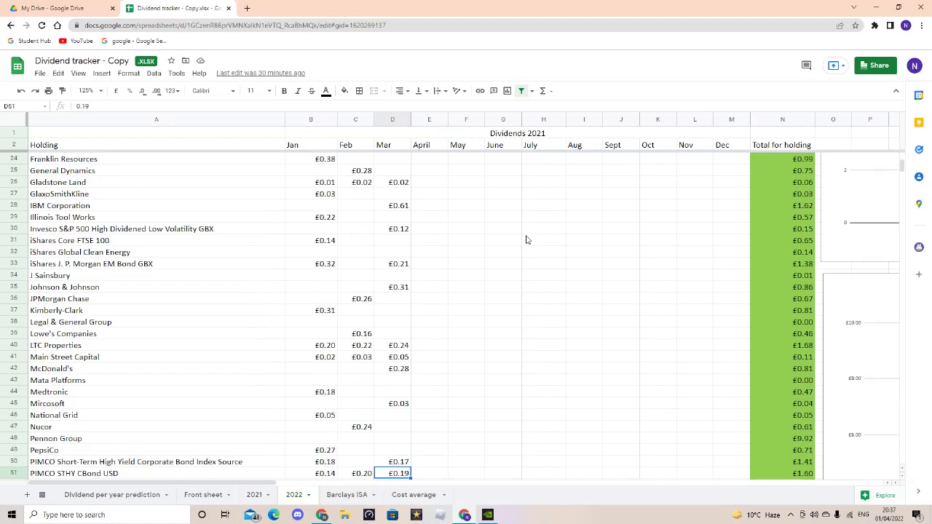
key("Up")
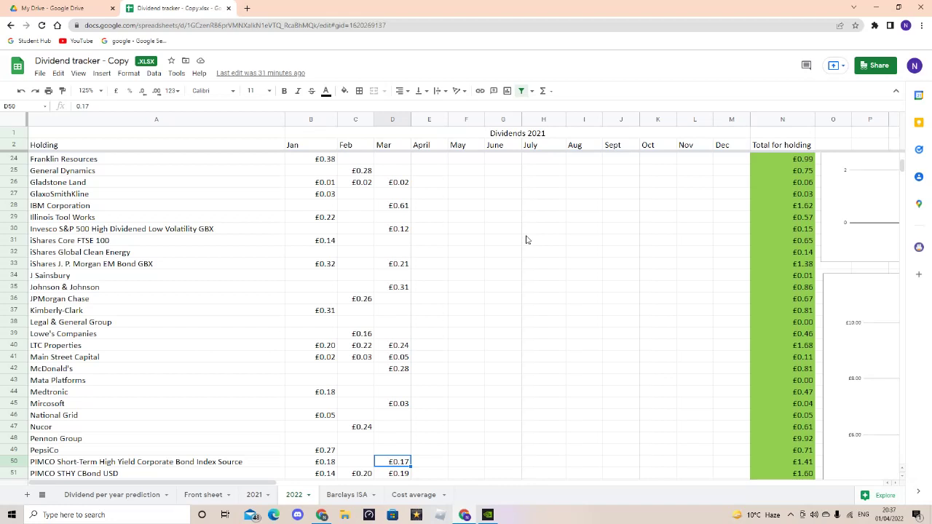
- Compare the January, February and March dividends of the two PIMCO bond funds
key("Left")
key("Left")
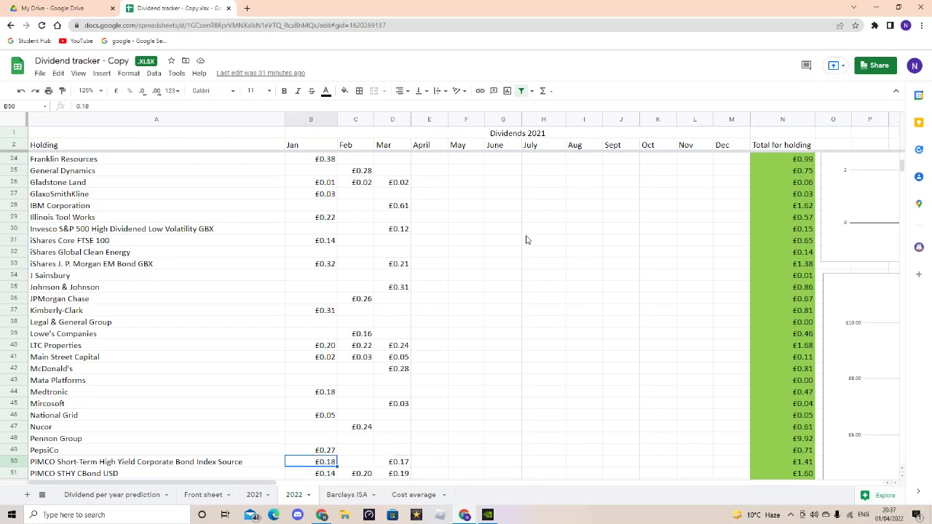
key("Right")
key("Right")
key("Down")
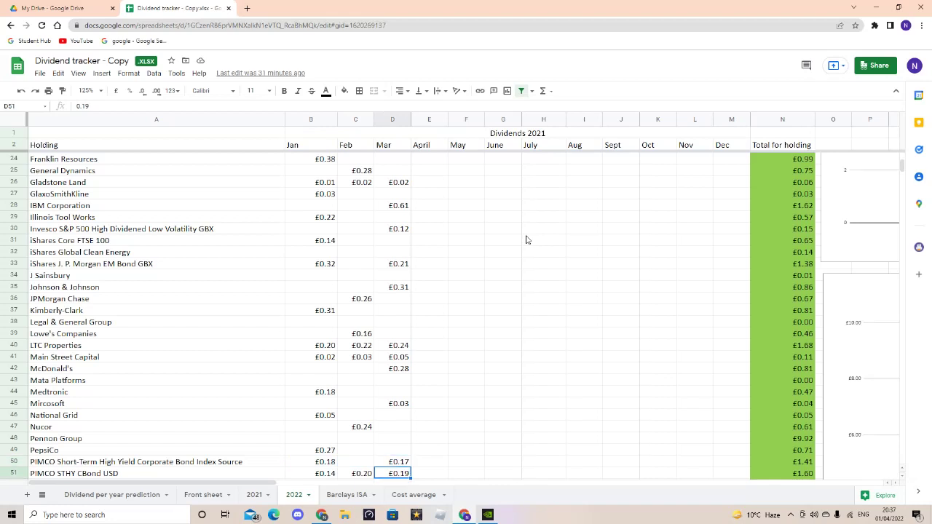
key("Left")
key("Right")
key("Up")
key("Down")
- Examine the March dividend of PPG Industries and compare Prospect Capital's January, February and March dividends
key("Down")
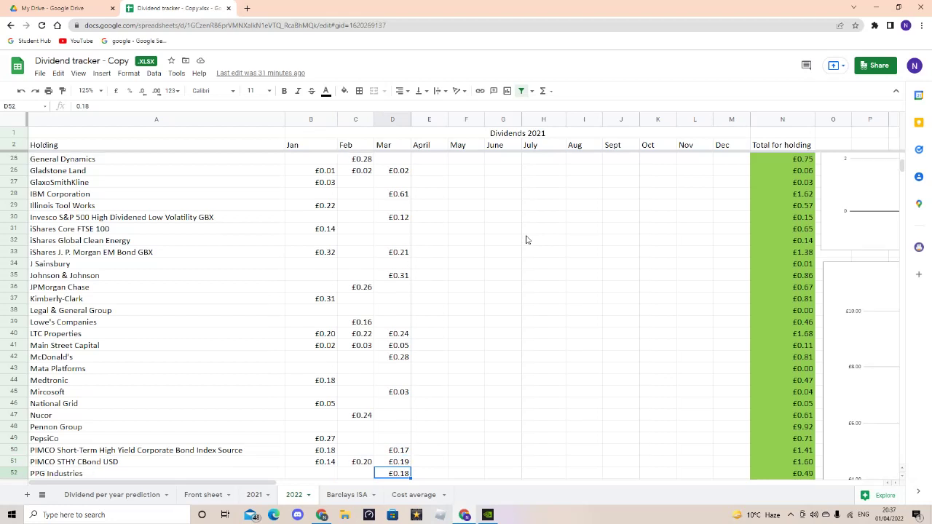
key("Down")
key("Down")
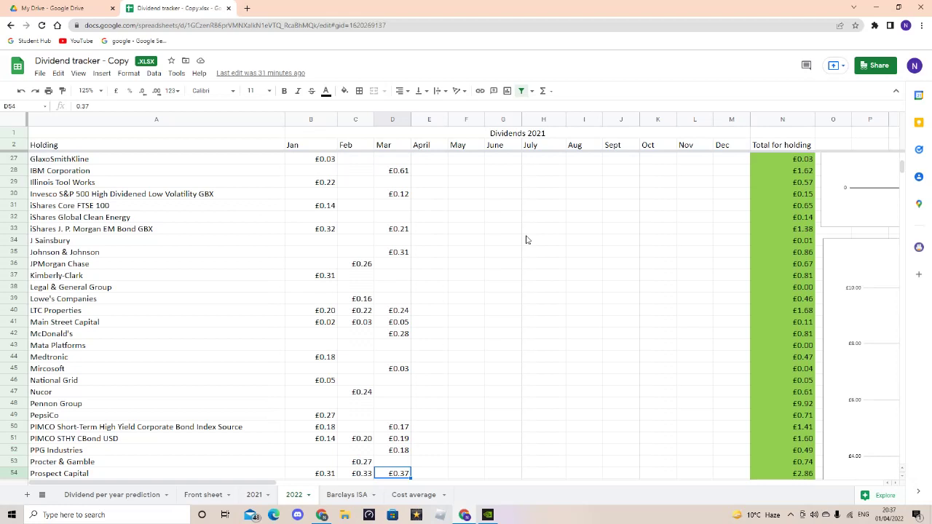
key("Left")
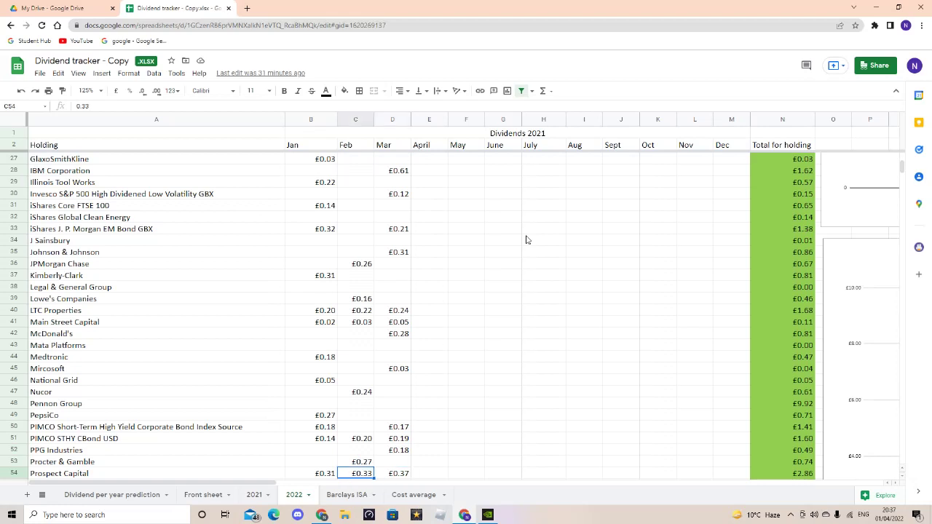
key("Left")
key("Right")
key("Right")
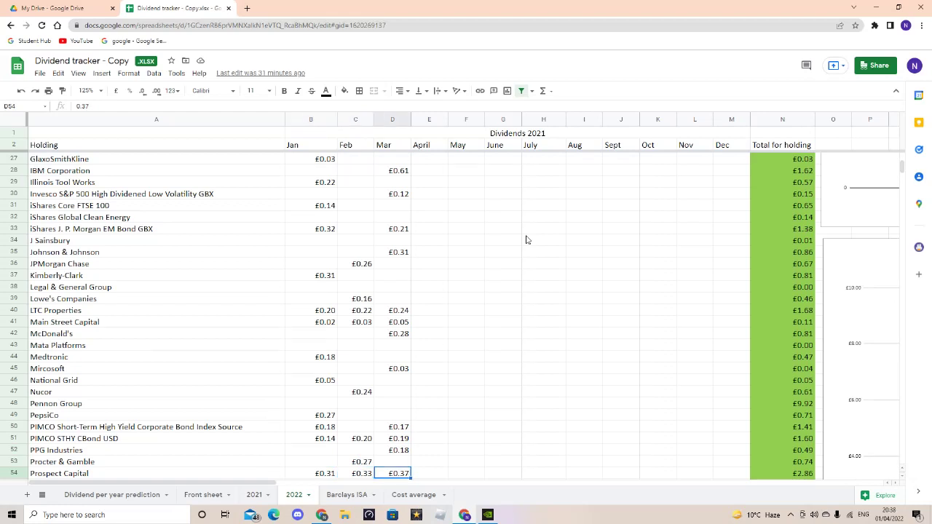
- Examine the March dividends from Realty Income to Shaw Communications Class B
key("Down")
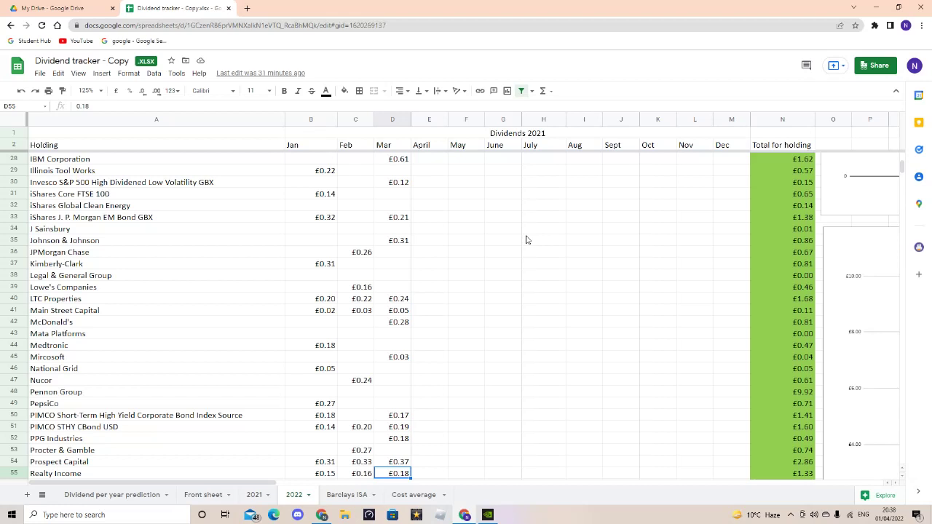
key("Down")
key("Down")
key("Down")
key("Down")
key("Down")
key("Down")
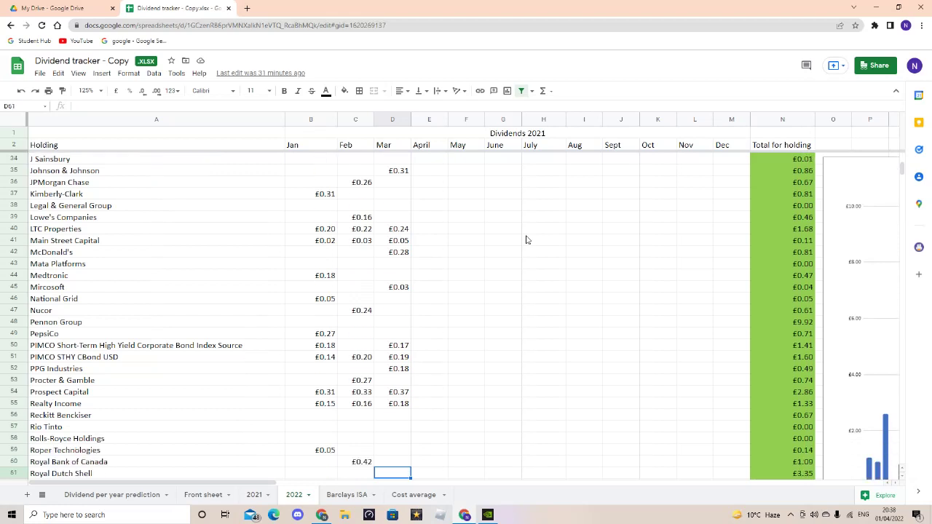
key("Down")
key("Down")
key("Down")
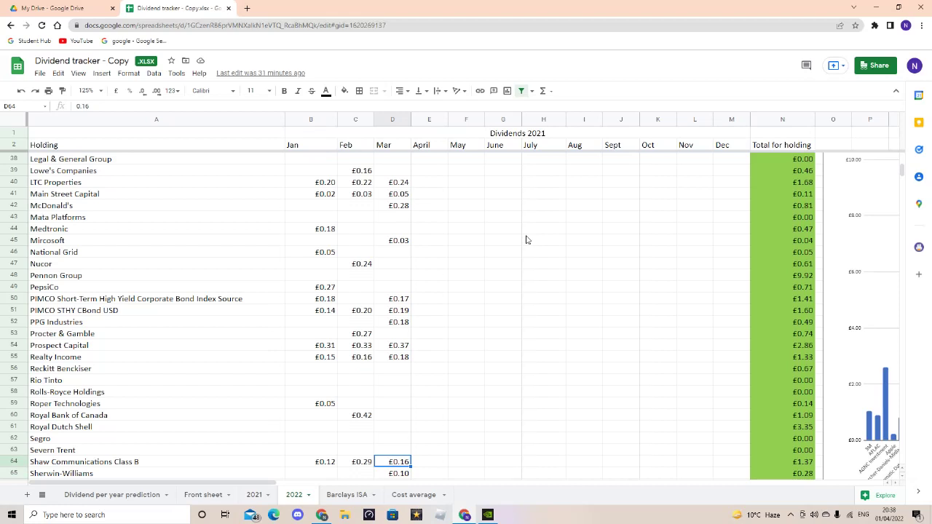
- Compare the January, February and March dividends of Shaw Communications Class B
key("Left")
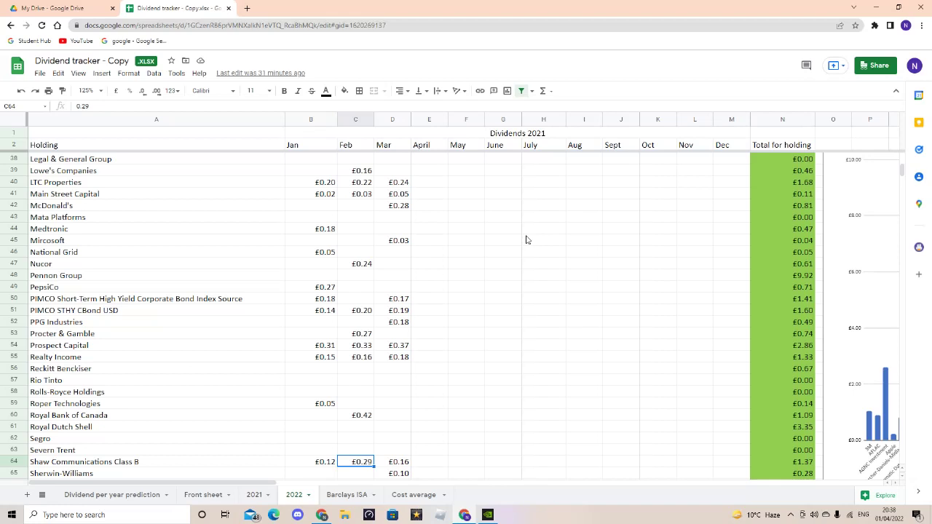
key("Right")
key("Left")
key("Left")
key("Right")
key("Right")
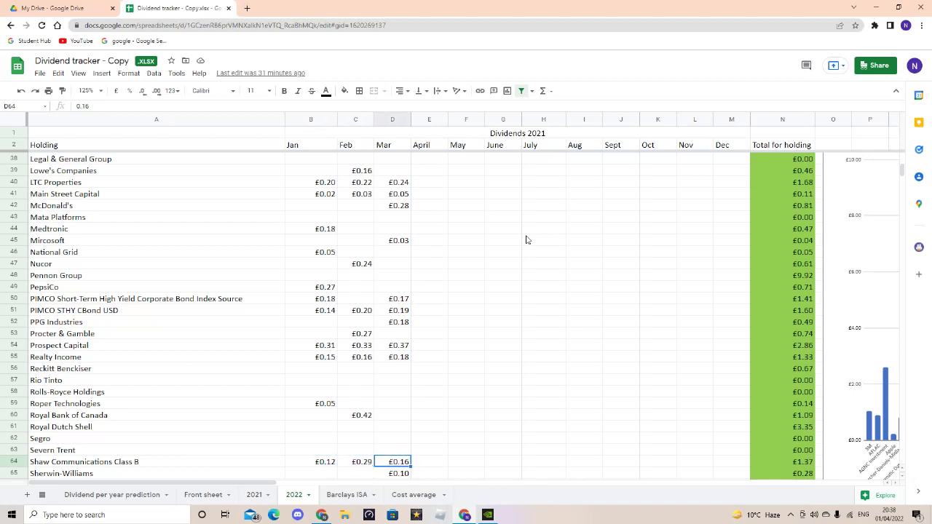
key("Left")
key("Right")
- Examine the March dividend of Sherwin-Williams and compare STAG Industrial's dividends for January, February and March
key("Down")
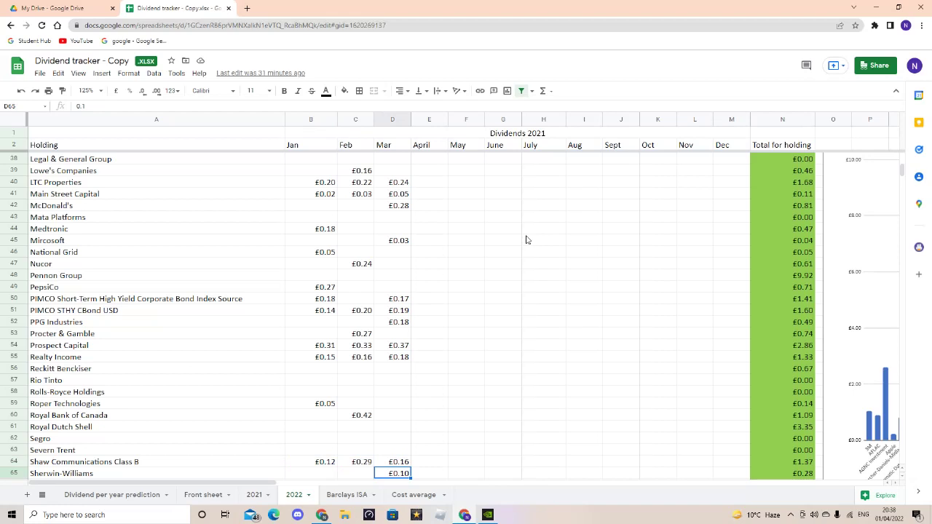
key("Down")
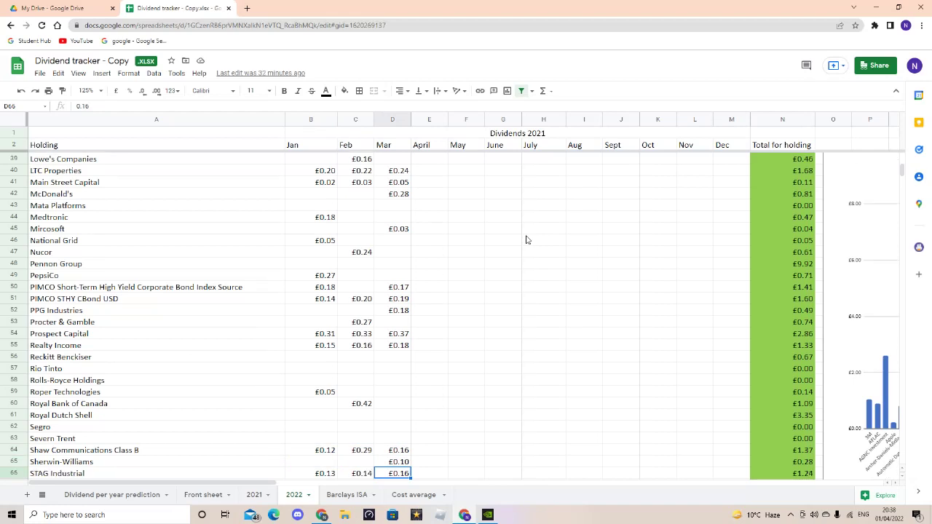
key("Left")
key("Left")
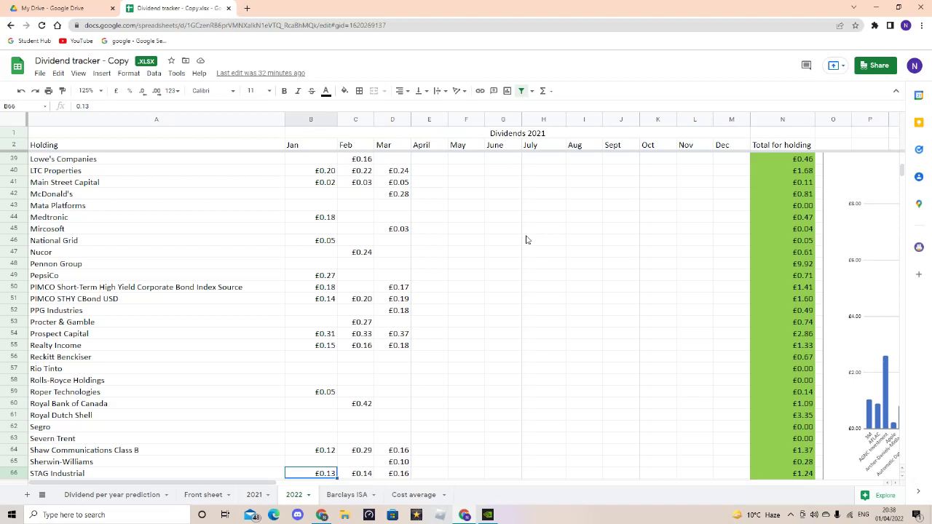
key("Right")
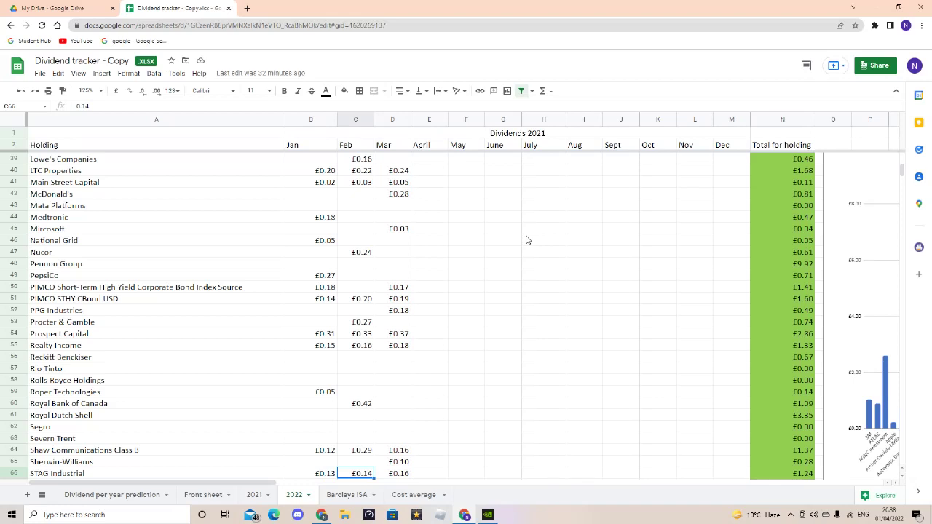
key("Right")
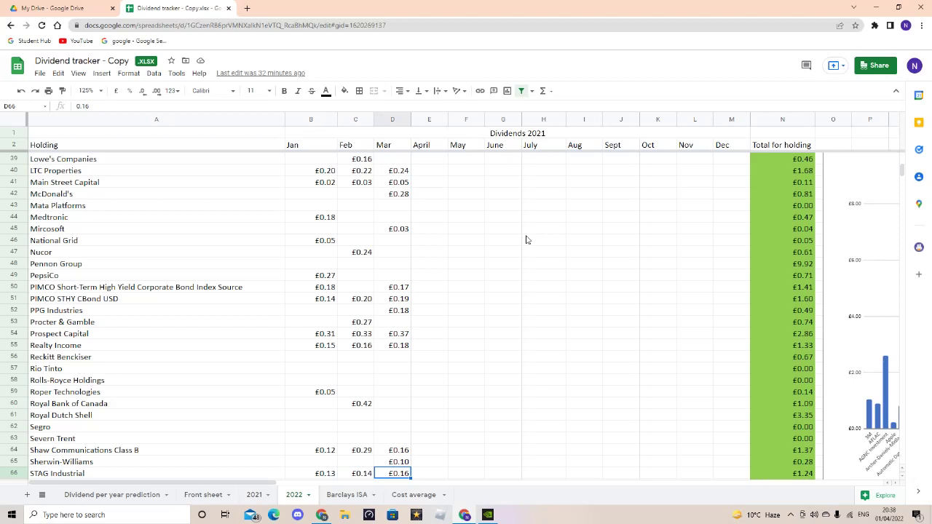
- Examine the March dividends from Starbucks to Unilever, including Sysco
key("Down")
key("Down")
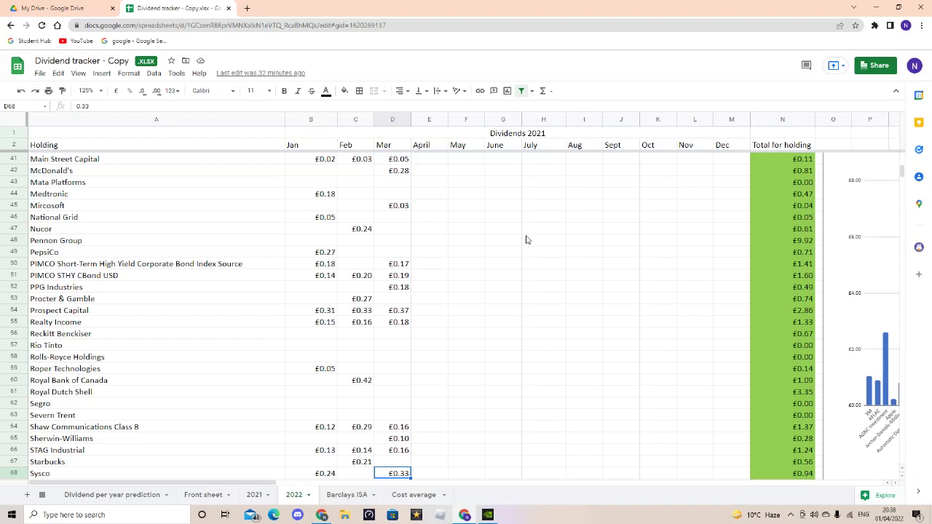
key("Down")
key("Down")
key("Down")
key("Down")
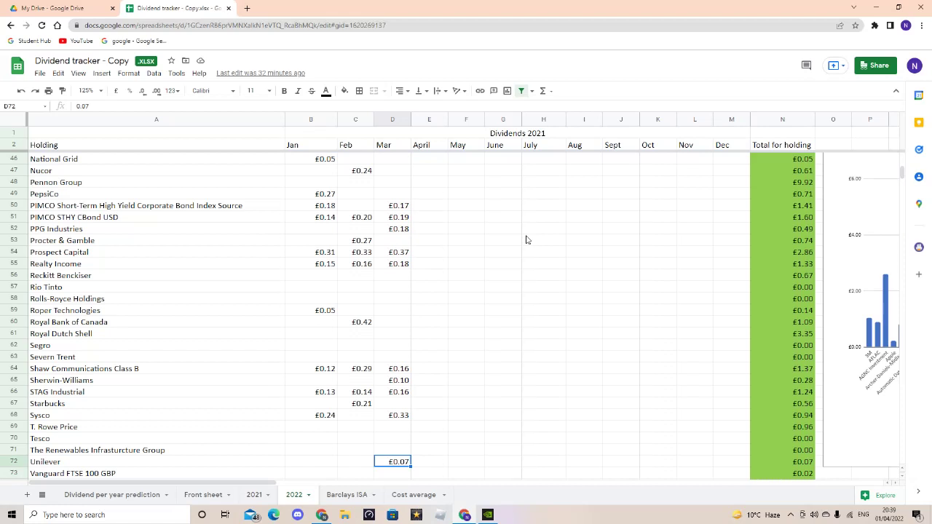
- Examine the March dividends of the Vanguard funds, including Vanguard U.K. Gilt and Vanguard USD Corporate 1-3 Year Bond
key("Down")
key("Down")
key("Down")
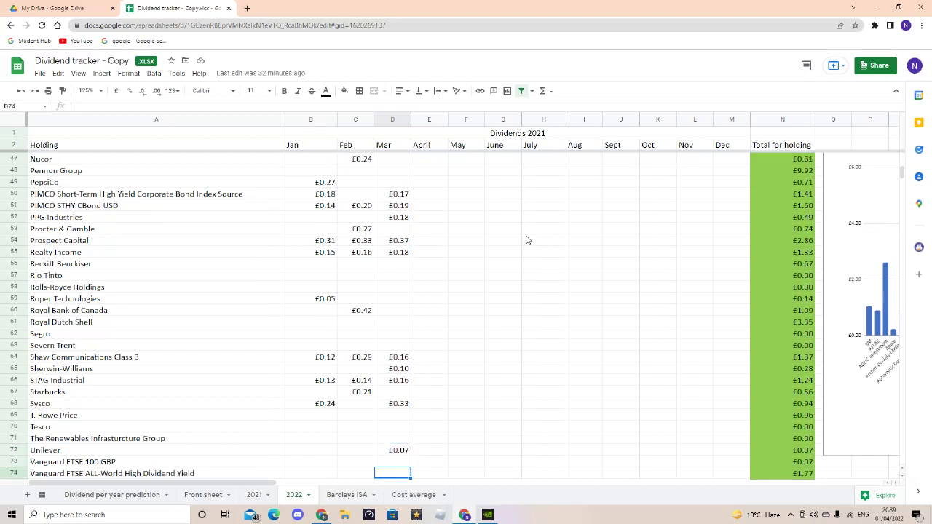
key("Down")
key("Down")
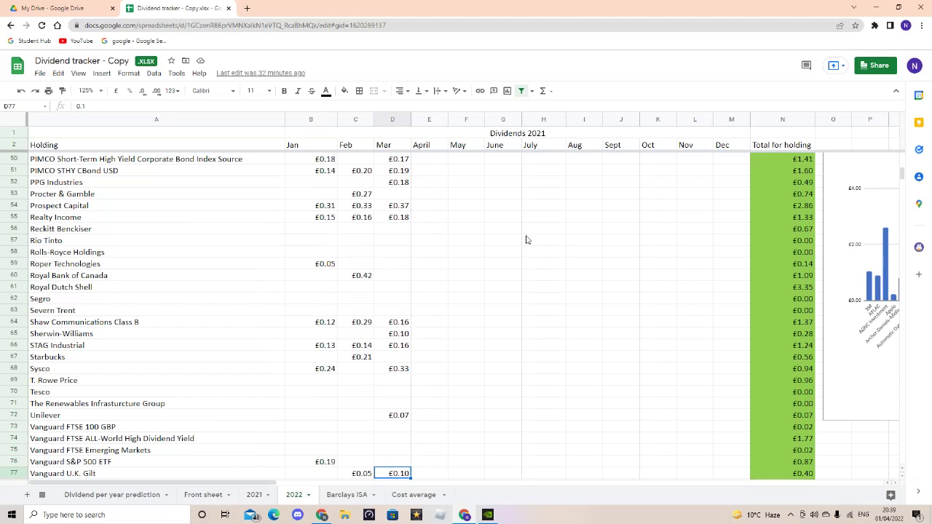
scroll(527, 239, "down", 1)
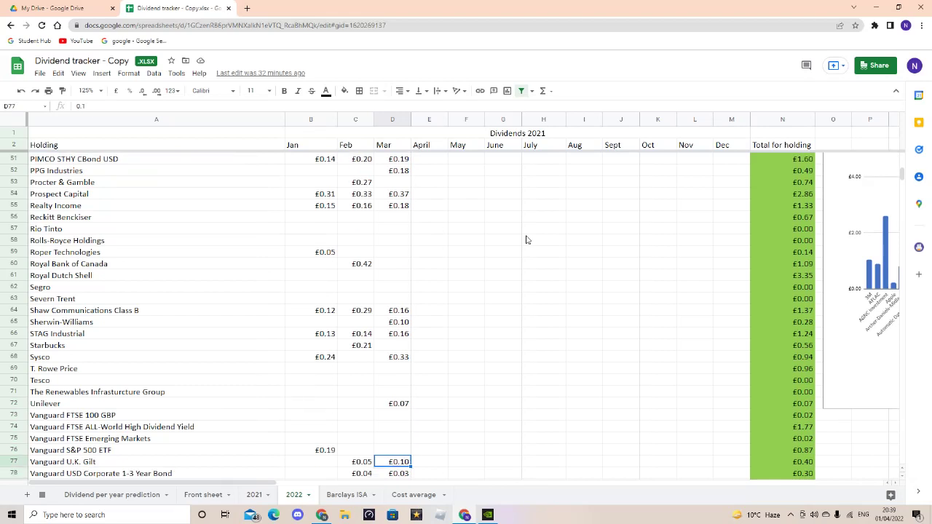
key("Down")
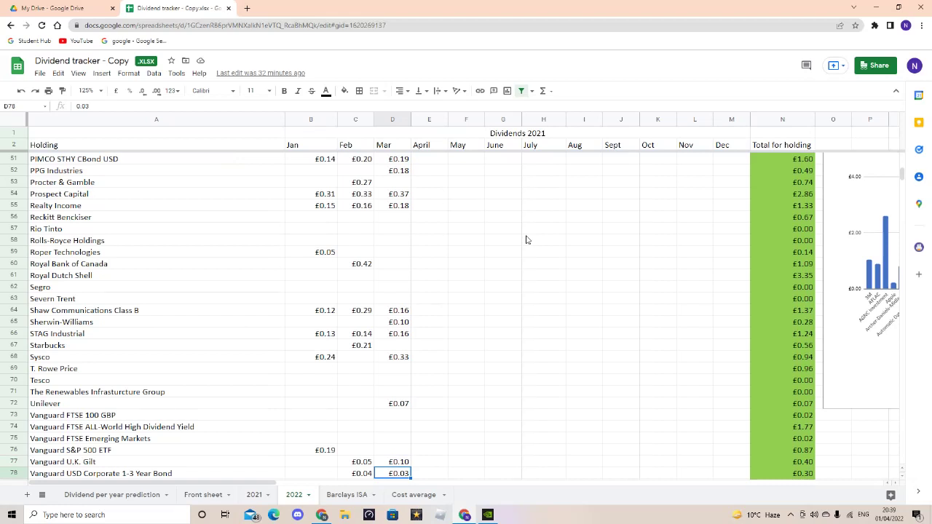
key("Down")
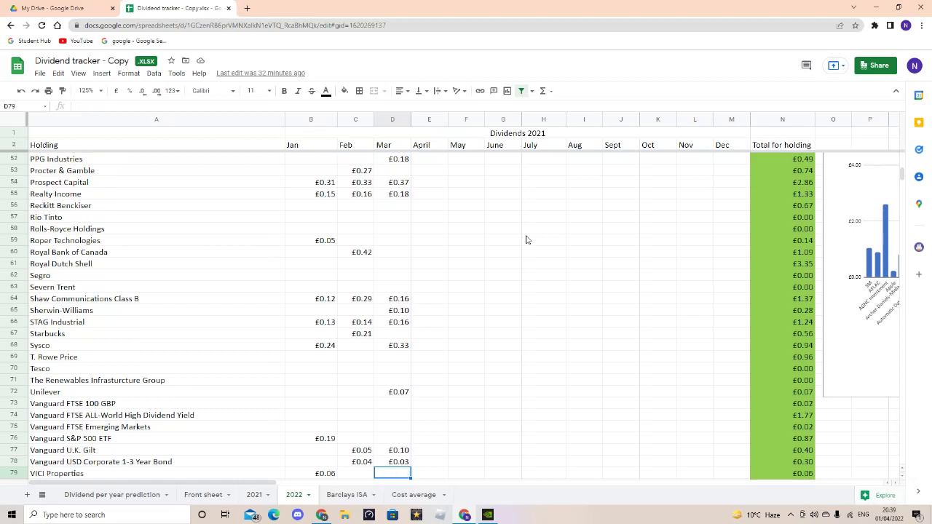
key("Up")
key("Up")
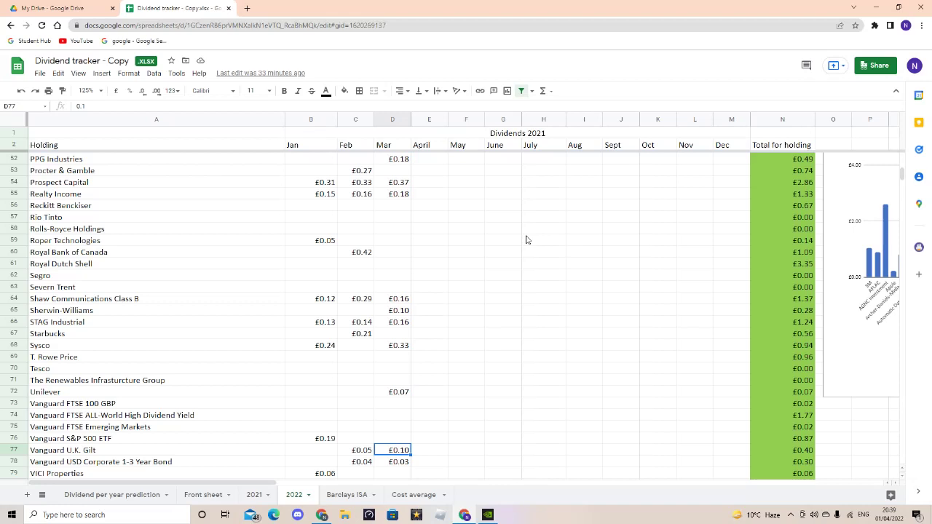
key("Down")
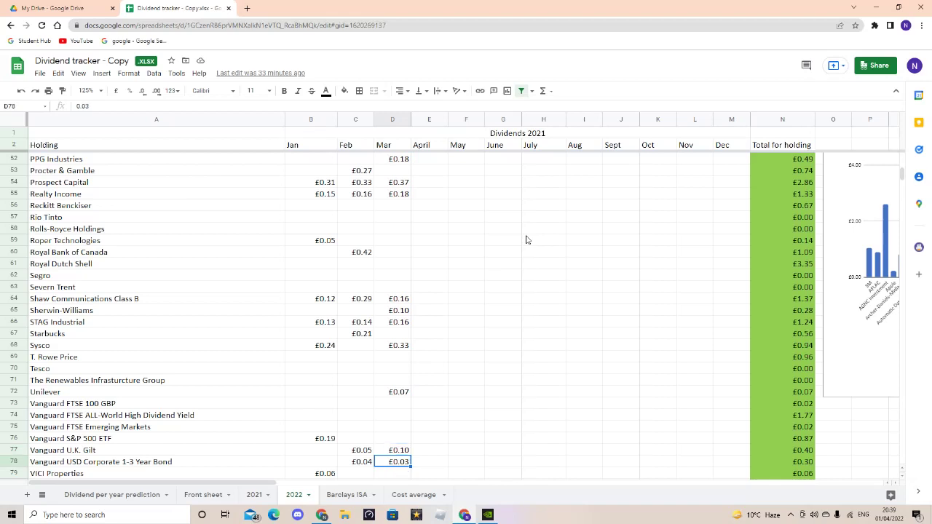
- Examine the March dividends from VICI Properties to Whitestone, including W. W. Grainger, and compare Whitestone's January to March dividends
key("Down")
key("Down")
key("Down")
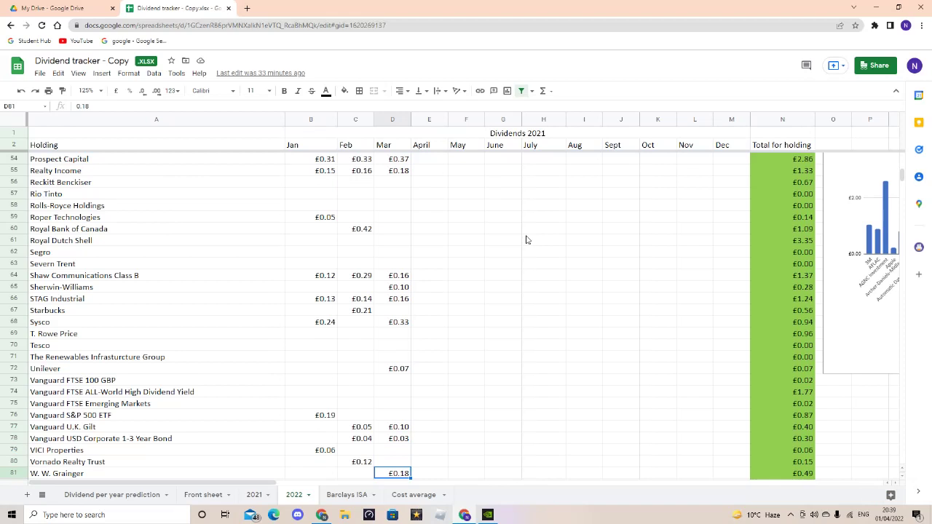
key("Down")
key("Down")
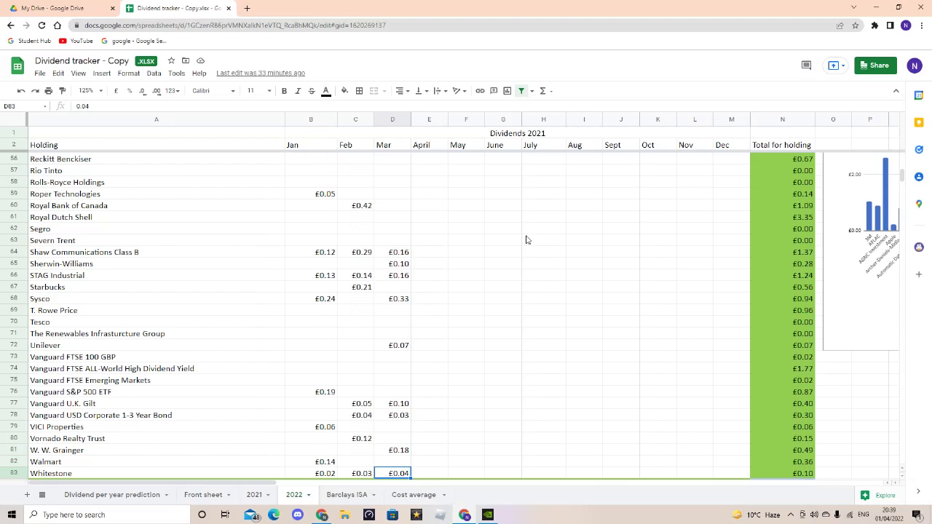
key("Left")
key("Left")
key("Right")
key("Right")
- Examine the Total per Month row for March and April
key("Down")
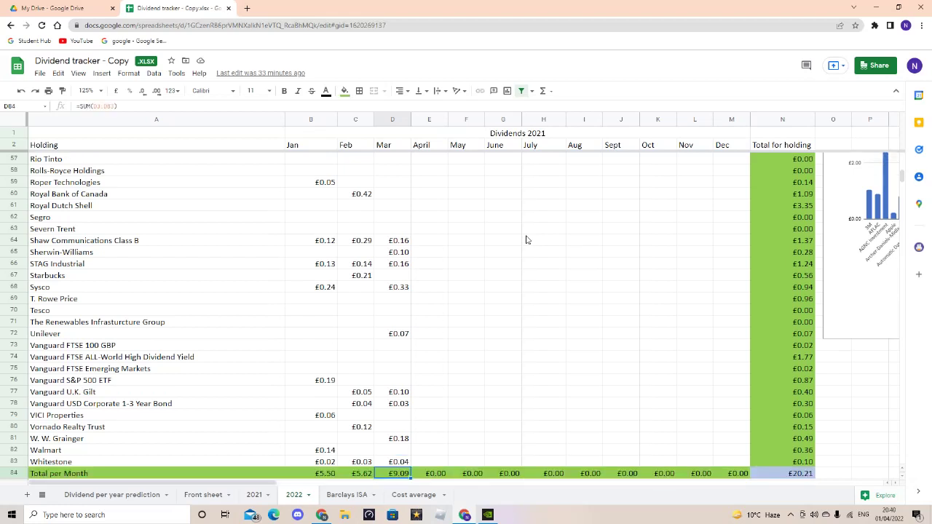
key("Down")
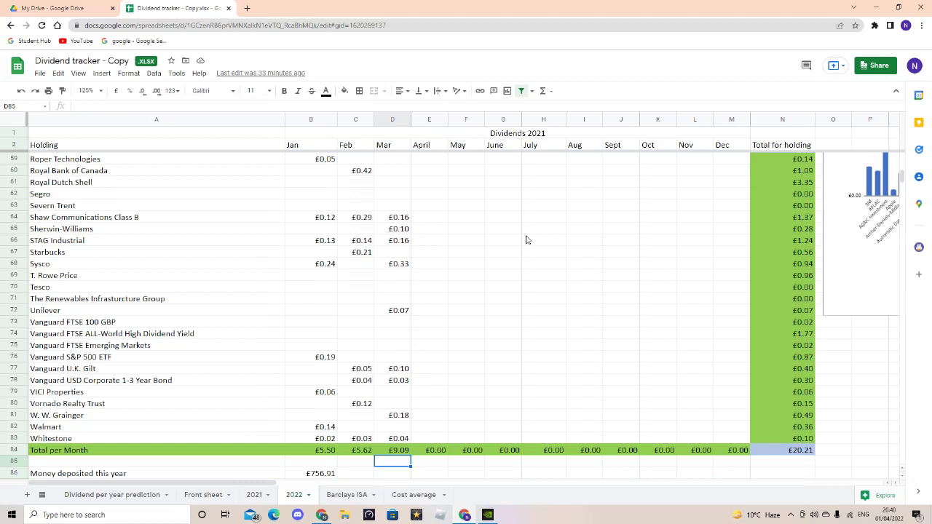
key("Up")
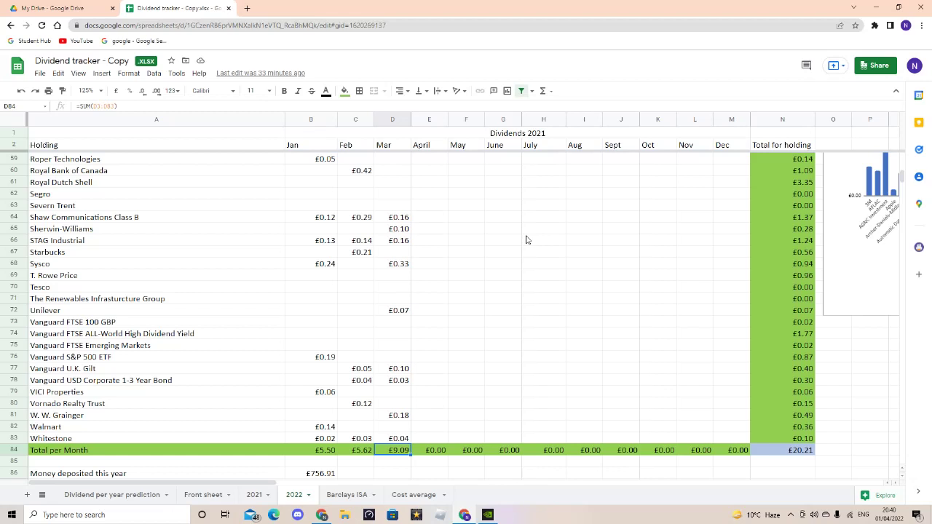
key("Right")
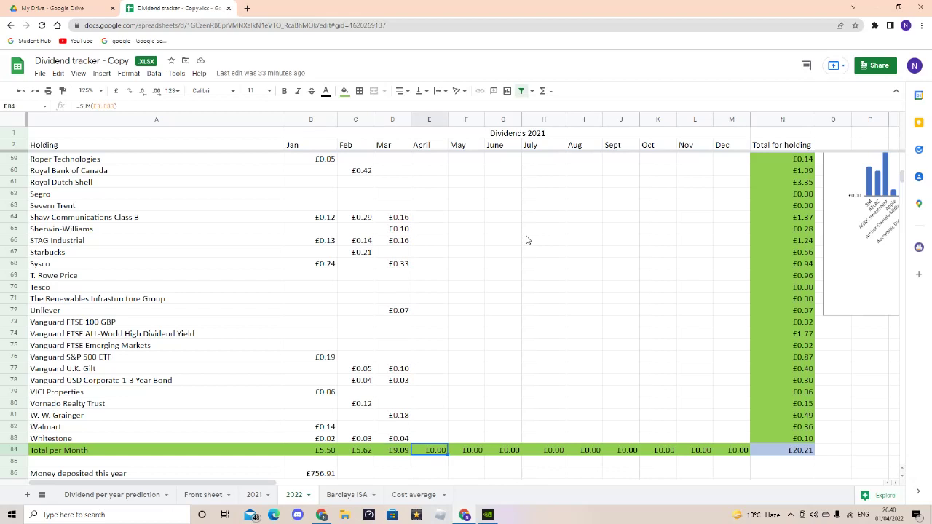
key("Left")
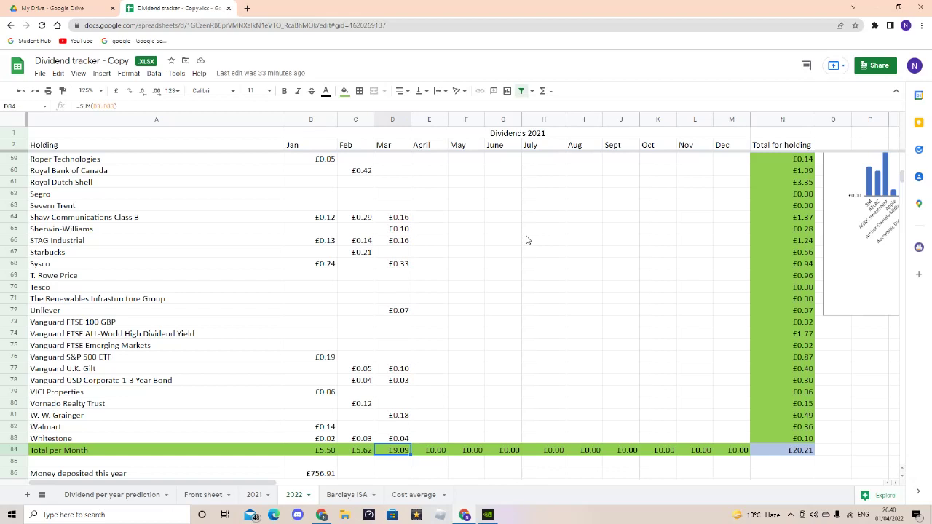
- Check the amount of money deposited this year below the monthly totals
key("Down")
key("Down")
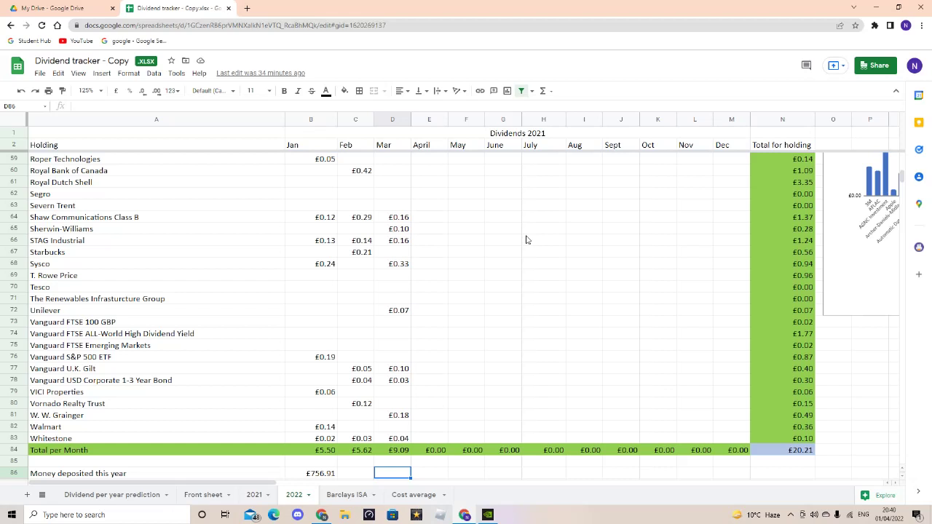
key("Left")
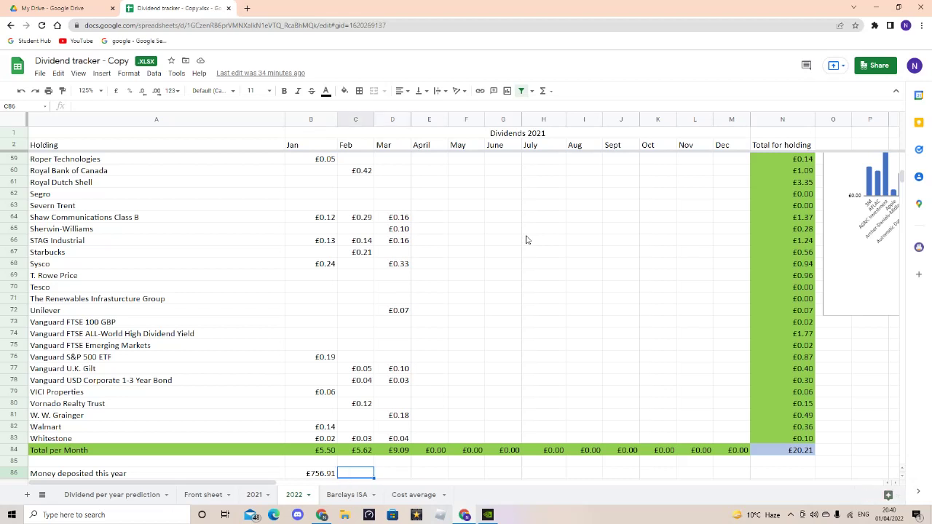
key("Left")
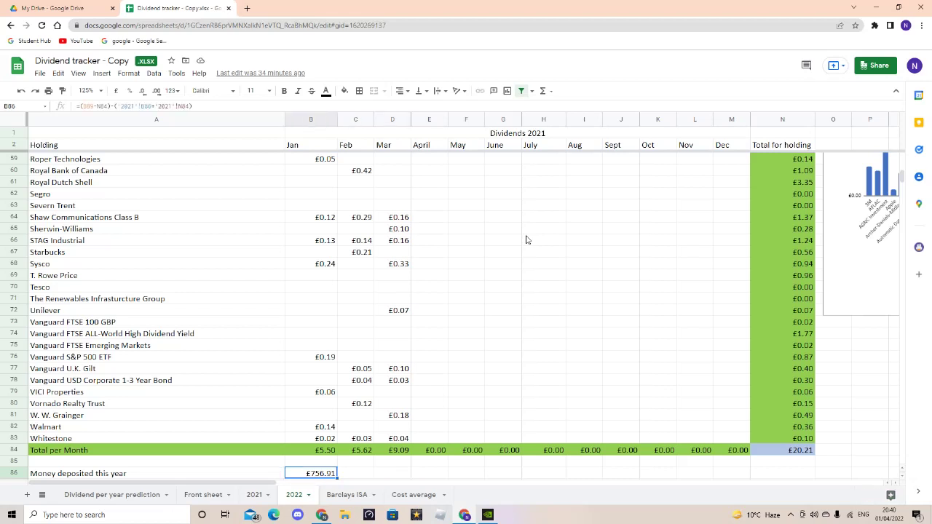
- Check the total money deposited, the money invested this year, the total money invested and the investment value
key("Down")
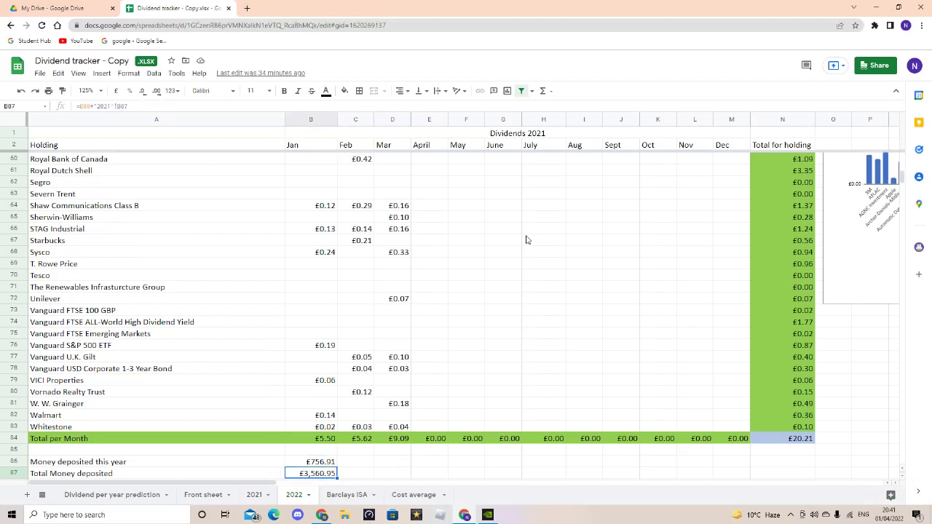
key("Down")
key("Up")
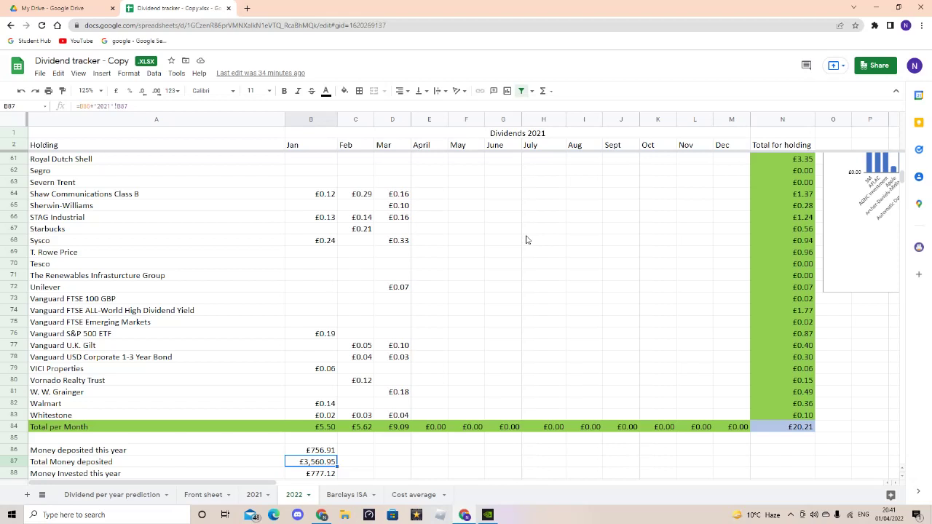
key("Down")
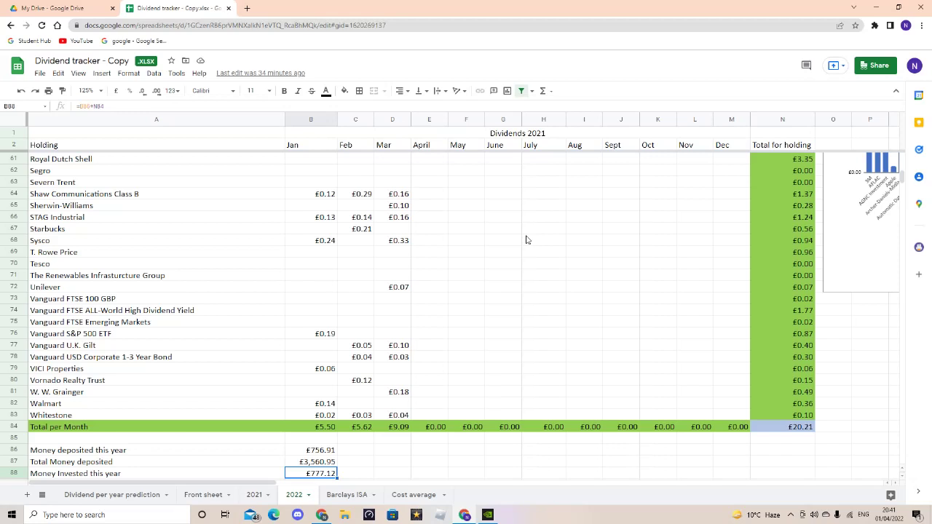
key("Down")
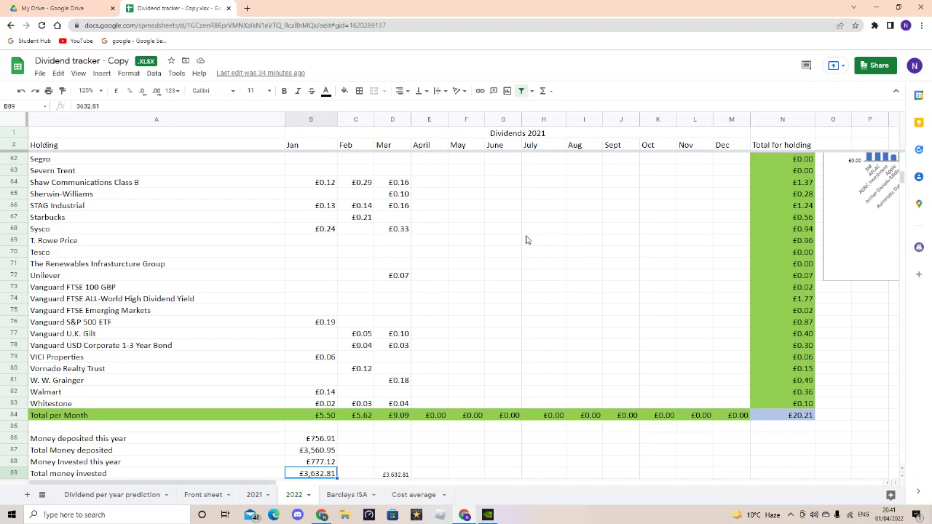
key("Down")
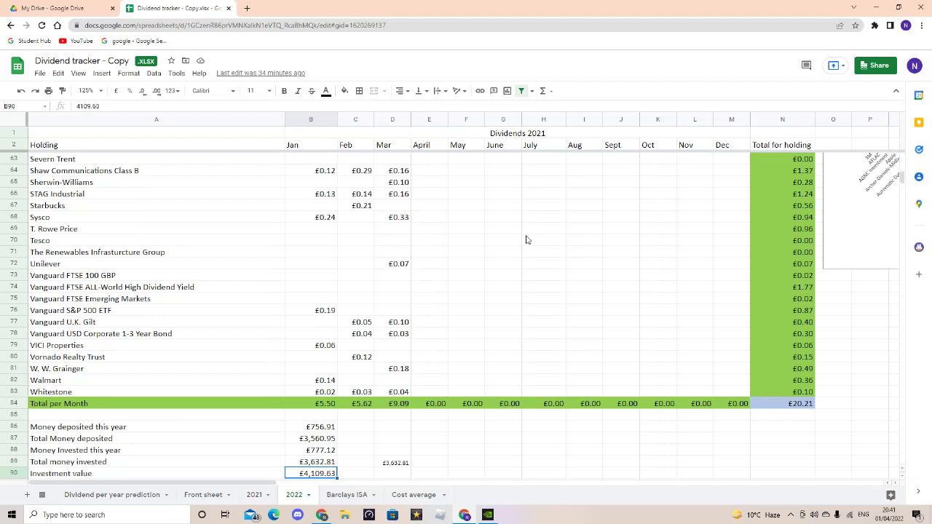
- Examine the ROI figures before and including dividend reinvestment, plus this year's dividend ROI percentage
key("Right")
key("Down")
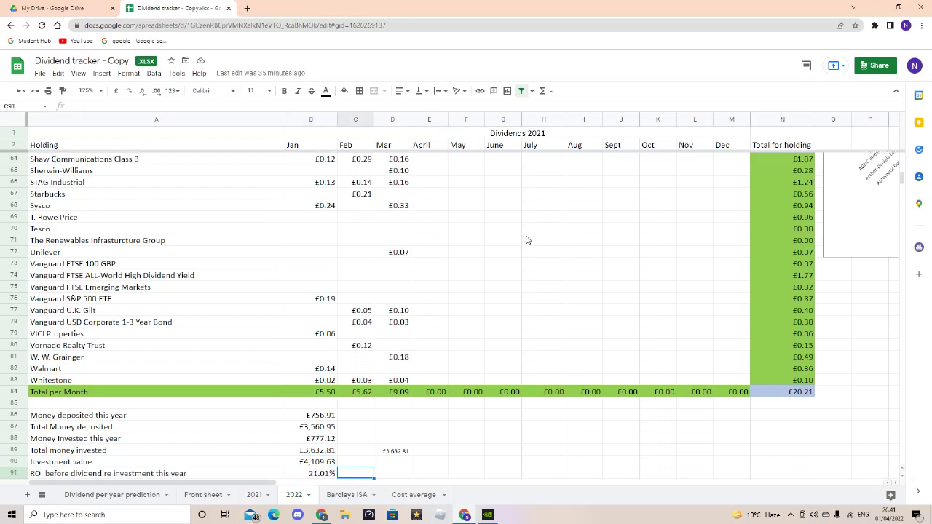
key("Down")
key("Down")
key("Down")
key("Down")
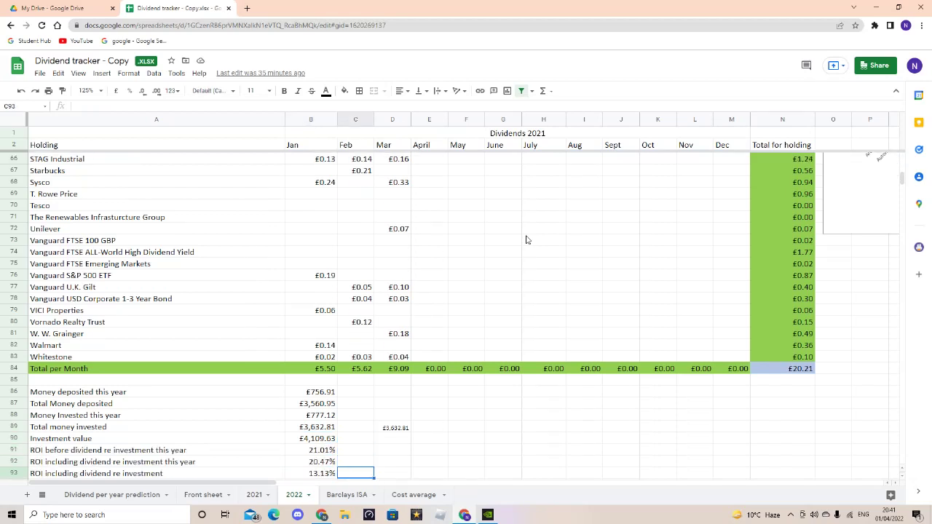
key("Up")
key("Up")
key("Up")
key("Up")
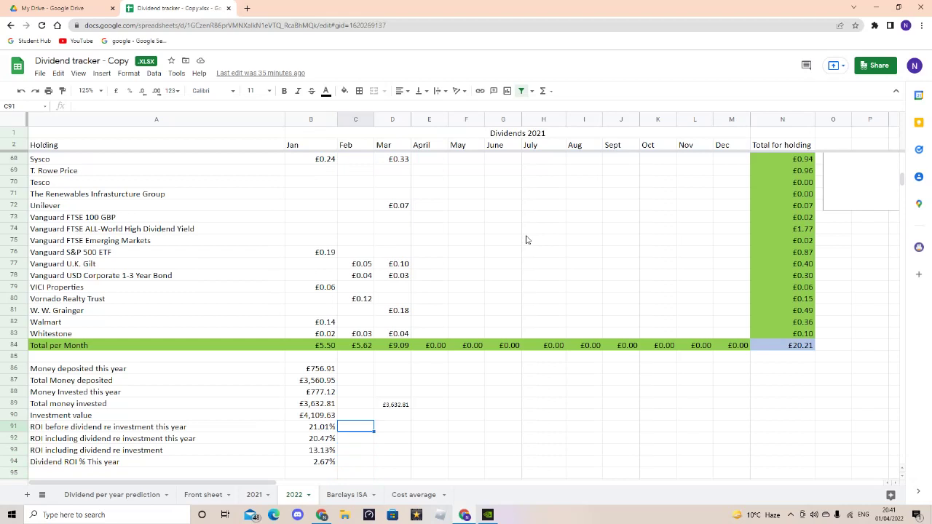
key("Left")
key("Down")
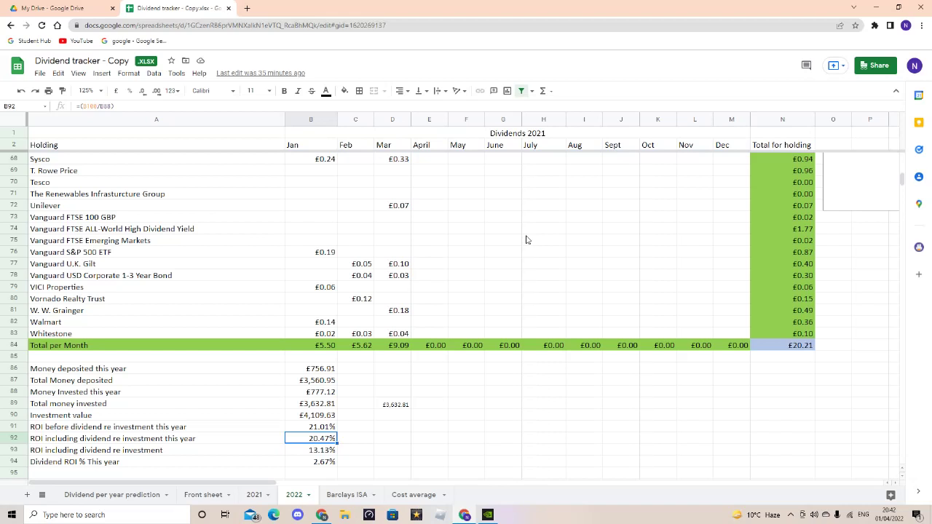
key("Down")
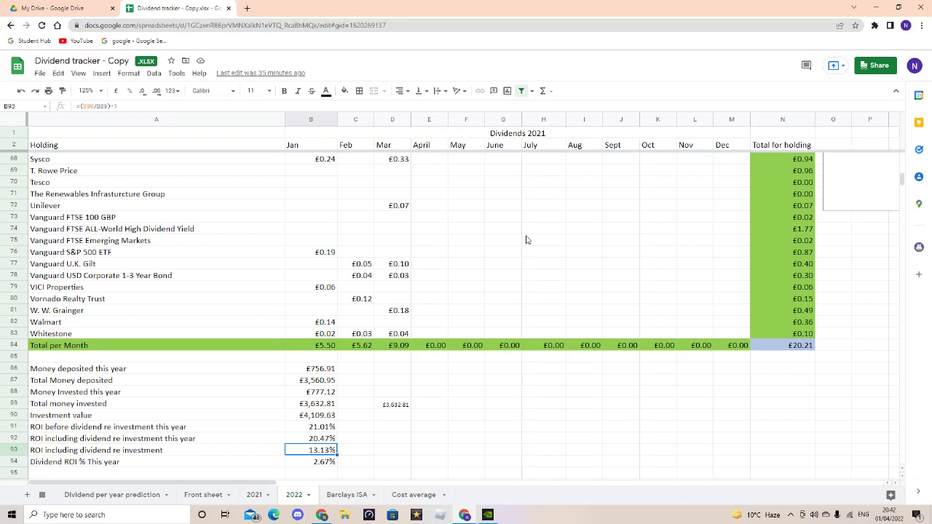
key("Down")
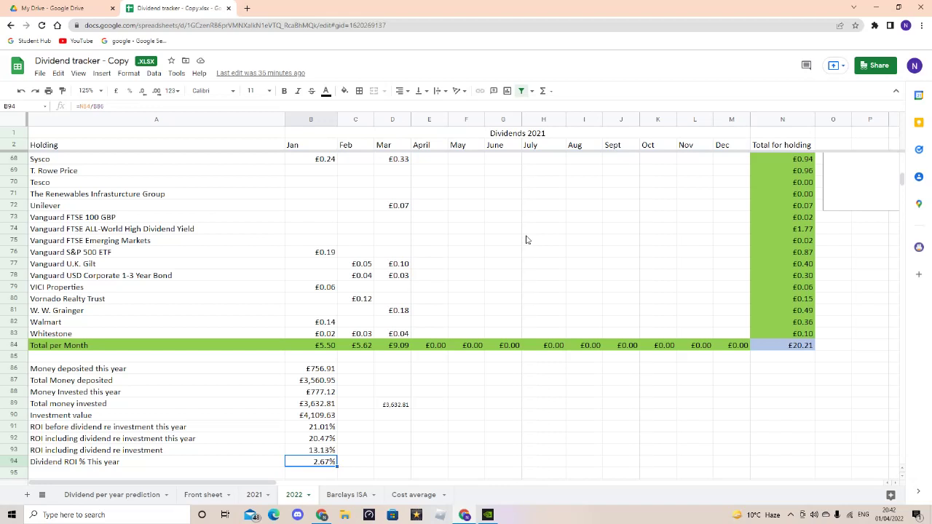
- Examine the dividends per year, dividend yield, total dividends, average dividend per month and this year's capital growth
key("Right")
key("Down")
key("Down")
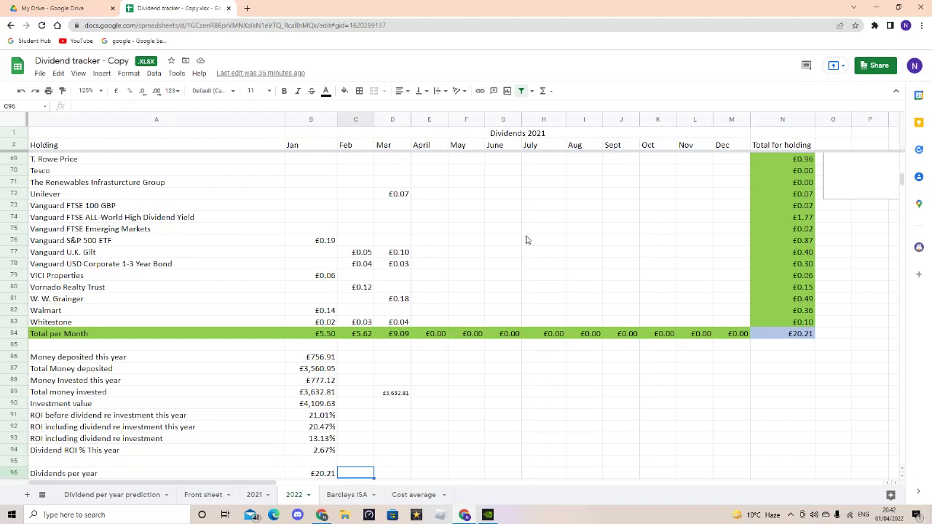
key("Left")
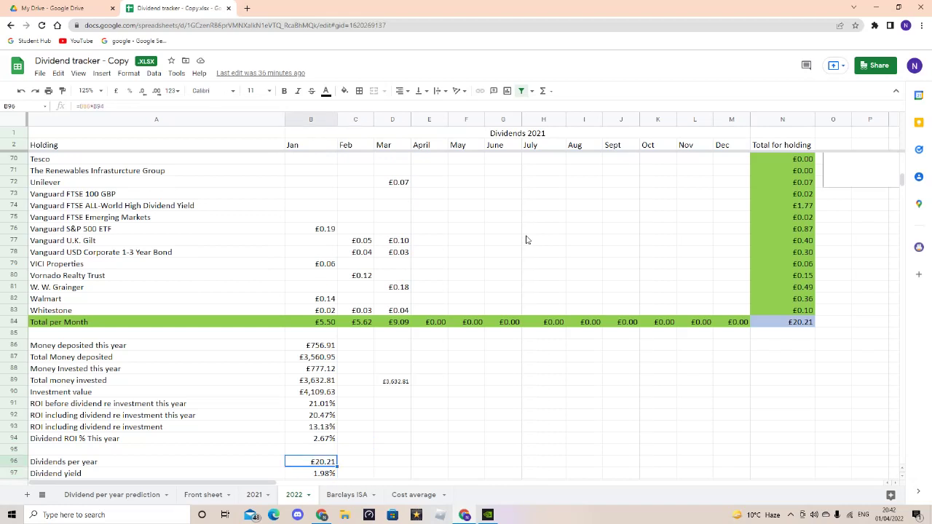
key("Down")
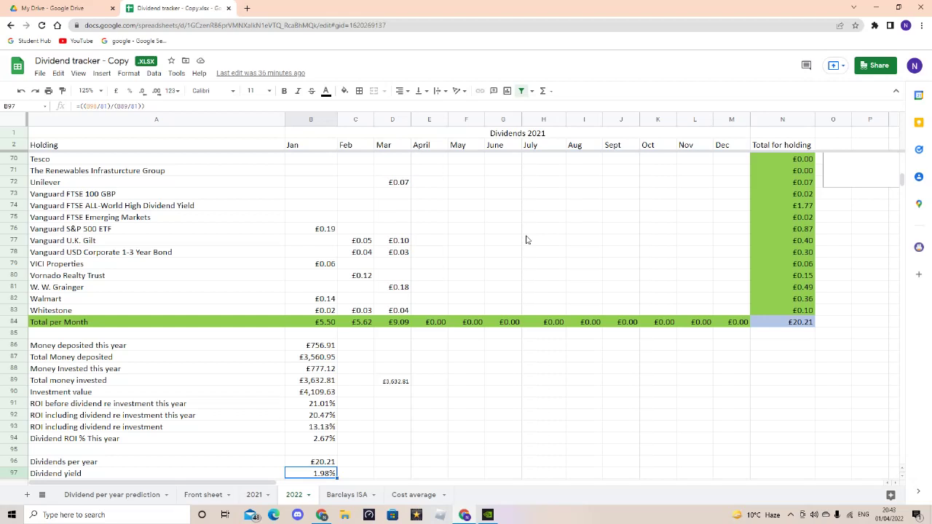
key("Down")
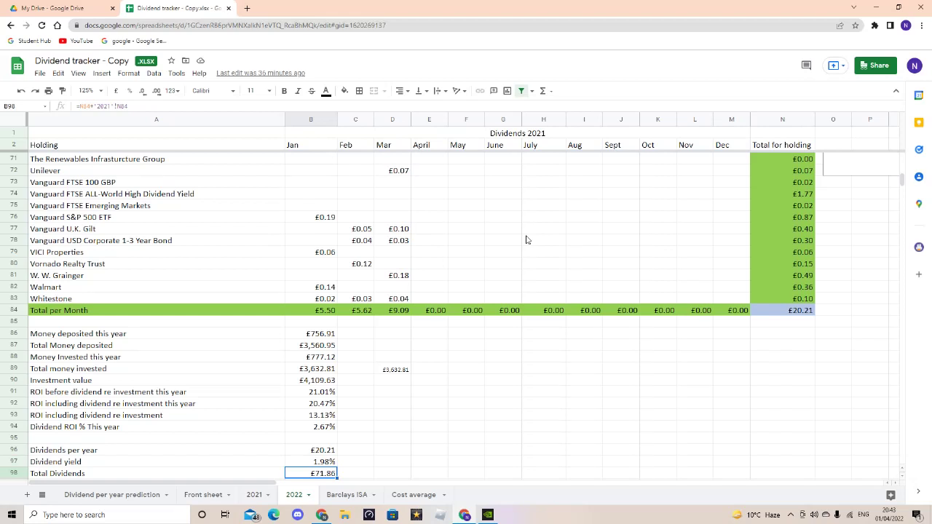
key("Down")
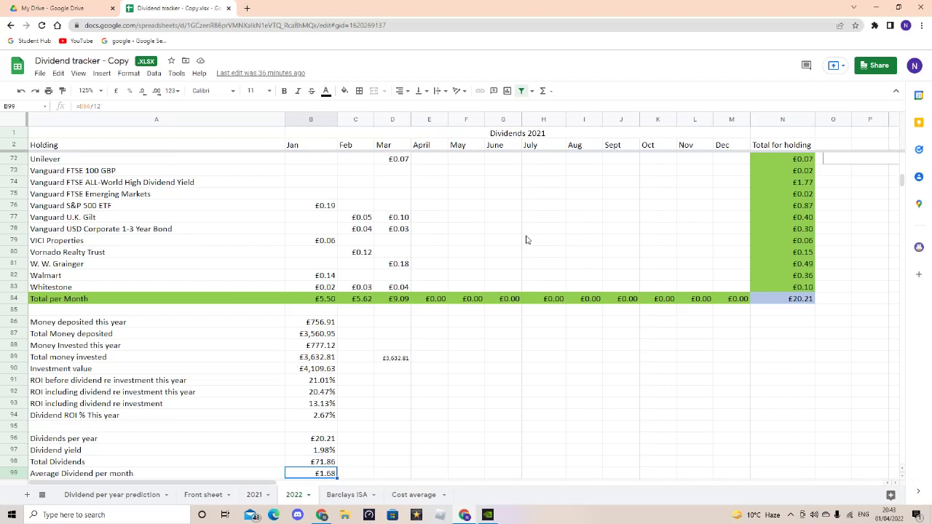
key("Down")
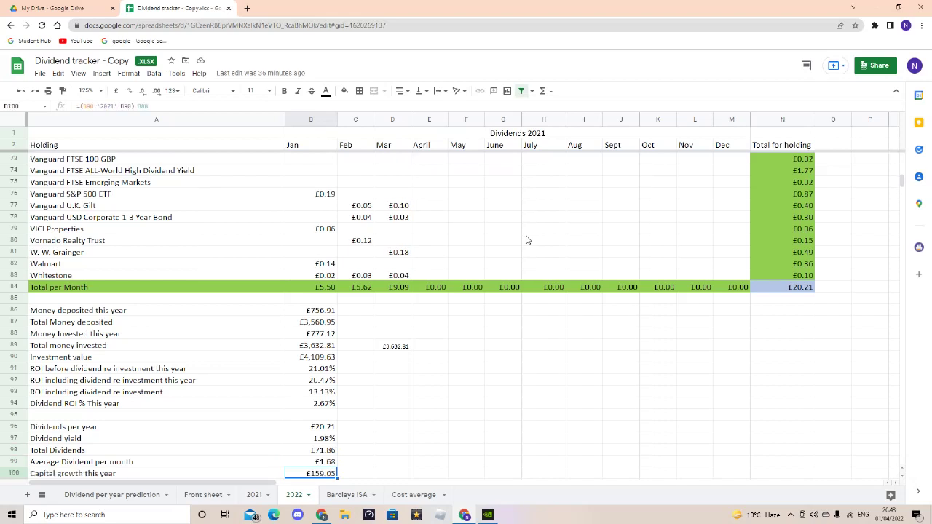
key("Up")
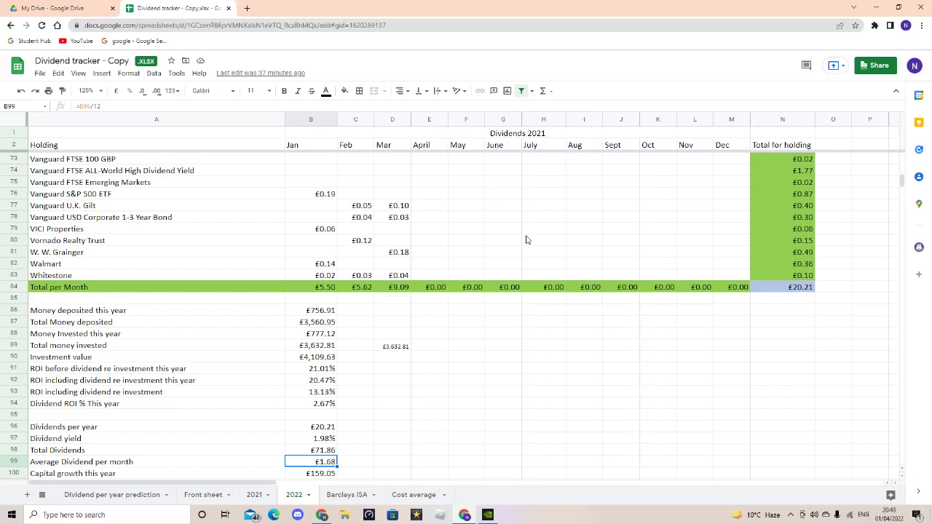
key("Down")
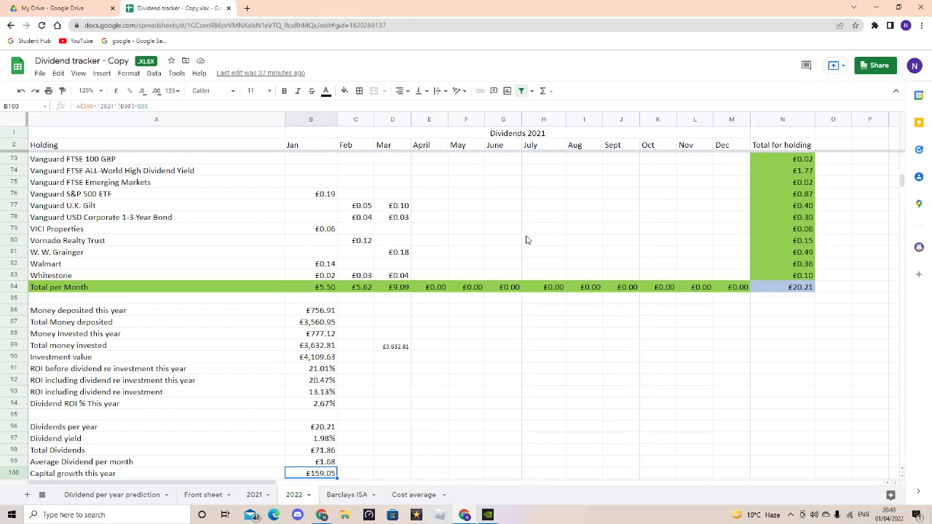
key("Up")
key("Up")
key("Right")
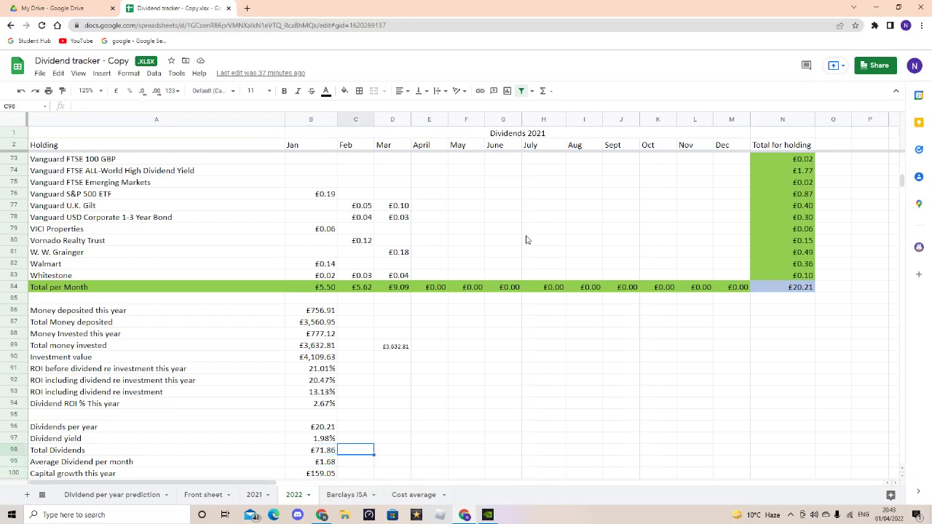
key("Down")
key("Down")
key("Up")
key("Up")
key("Up")
key("Up")
key("Up")
key("Up")
key("Up")
key("Up")
key("Up")
key("Up")
key("Up")
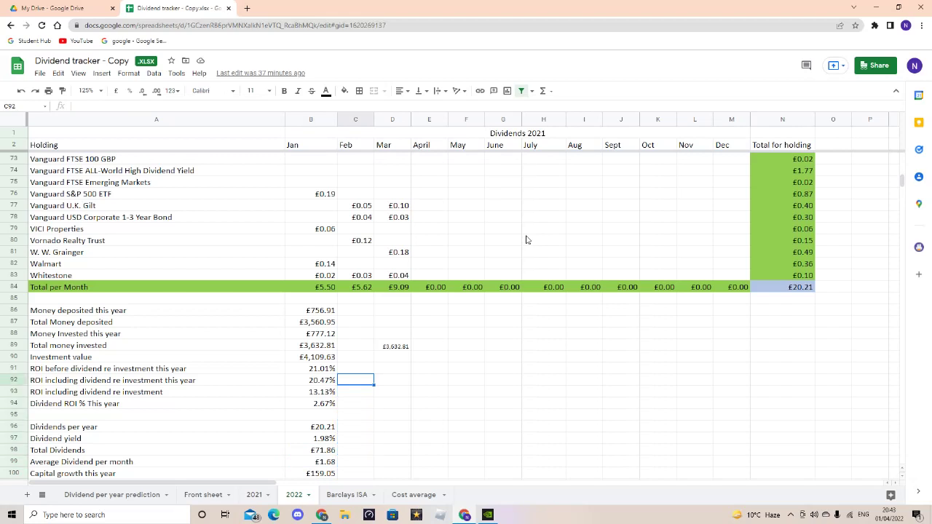
key("Up")
key("Up")
key("Up")
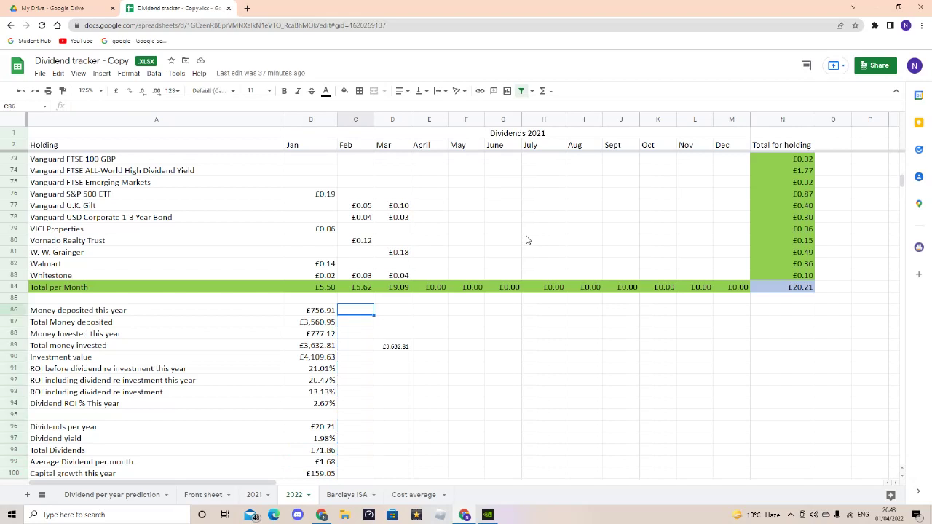
- Compare this year's capital growth with the total capital growth at the end of the summary rows
key("Down")
key("Down")
key("Down")
key("Down")
key("Down")
key("Down")
key("Down")
key("Down")
key("Down")
key("Down")
key("Down")
key("Down")
key("Down")
key("Down")
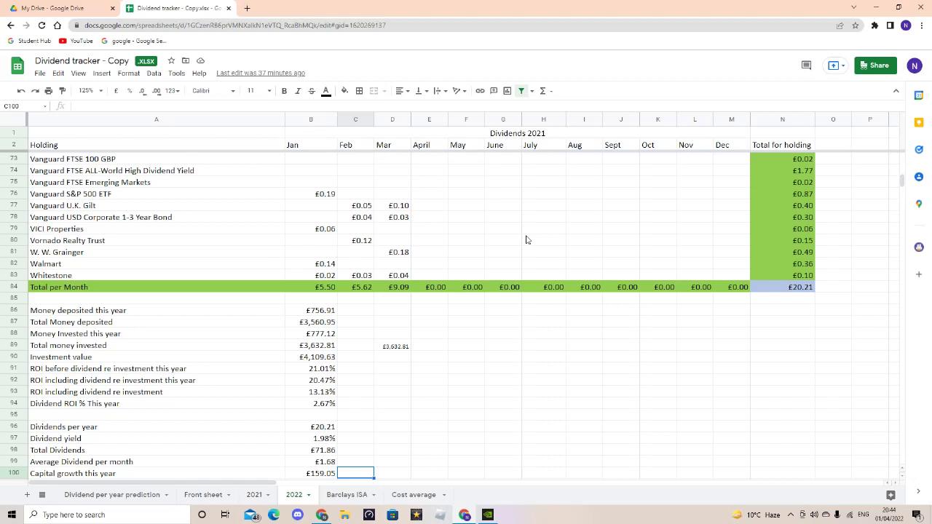
key("Down")
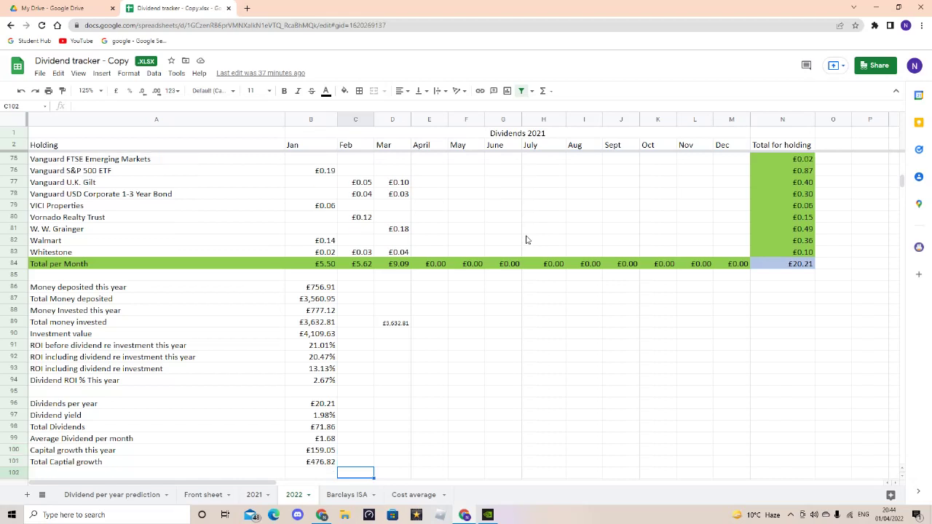
key("Left")
key("Down")
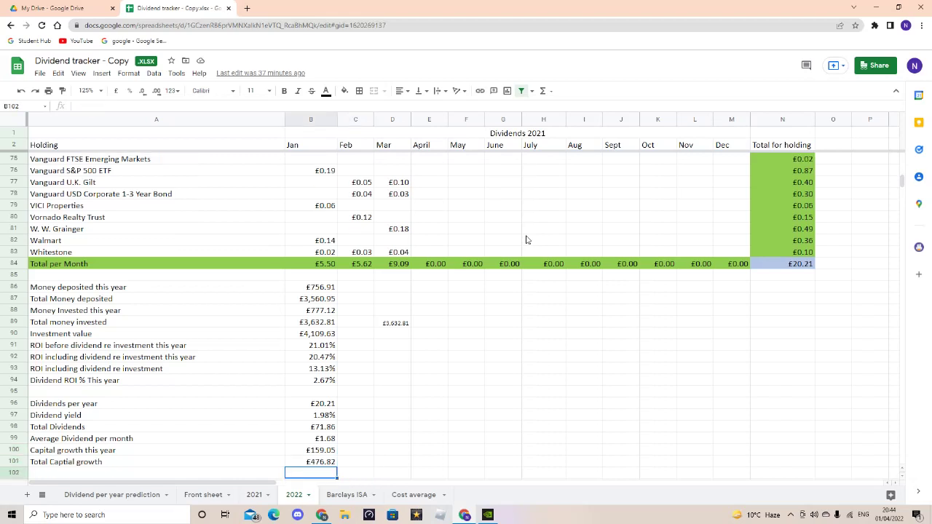
key("Right")
key("Right")
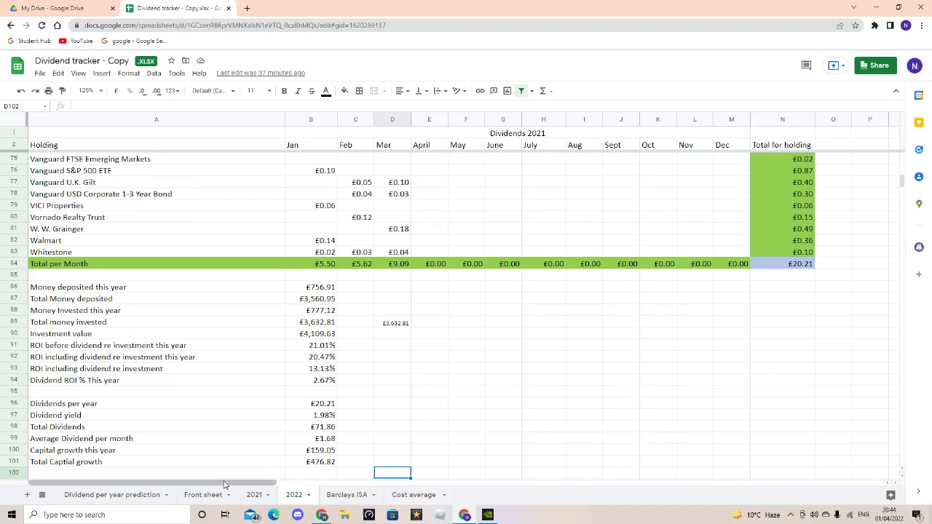
- Examine the Total Dividend per month 2022 line chart beside the holdings table
left_click_drag(224, 484, 398, 477)
scroll(381, 380, "up", 12)
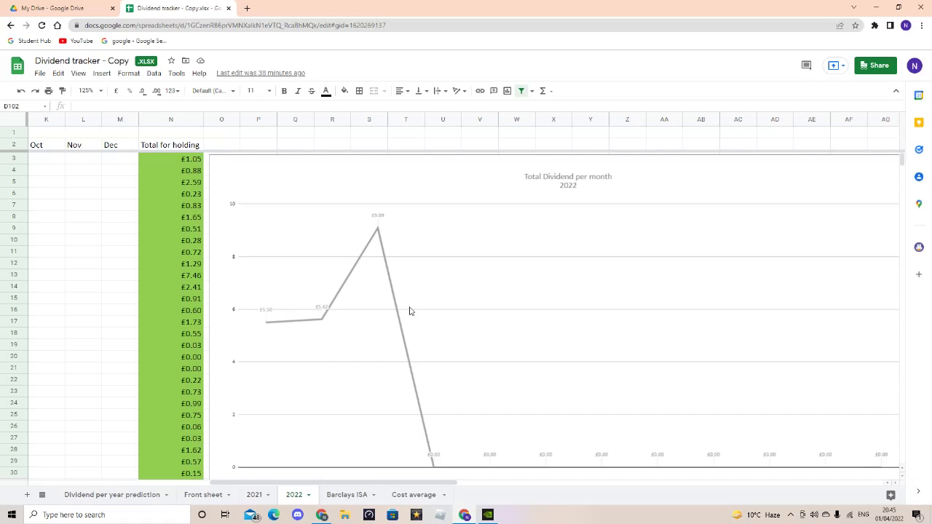
scroll(521, 293, "down", 7)
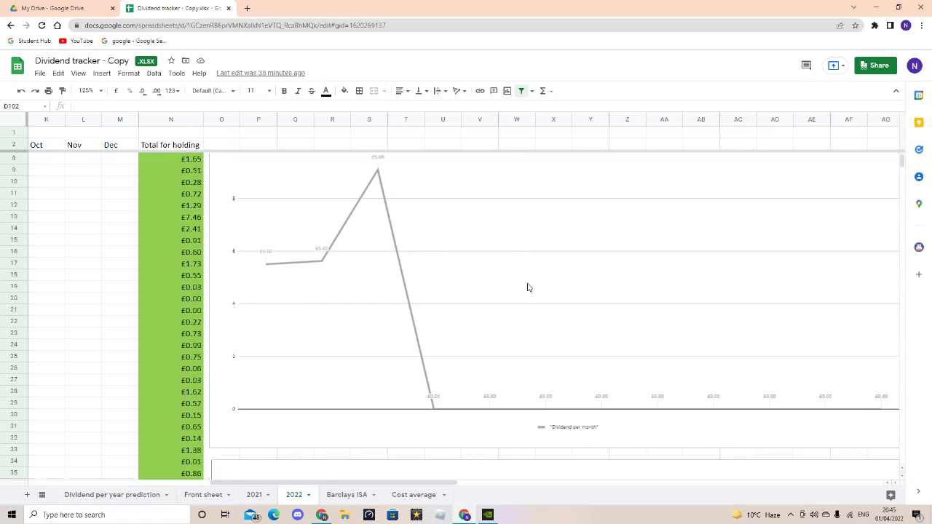
- Examine the bar chart of total dividends per holding, from 3M through to Whitestone
scroll(551, 281, "down", 5)
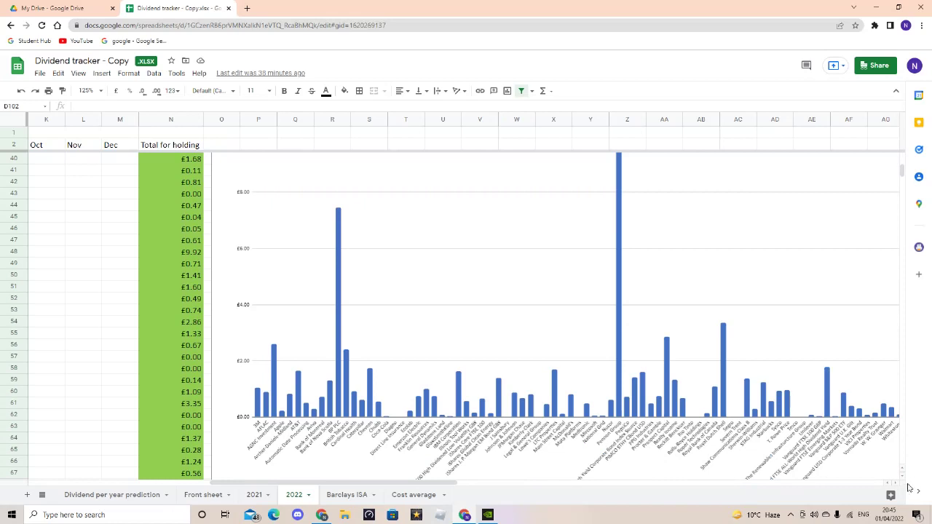
scroll(888, 486, "left", 2)
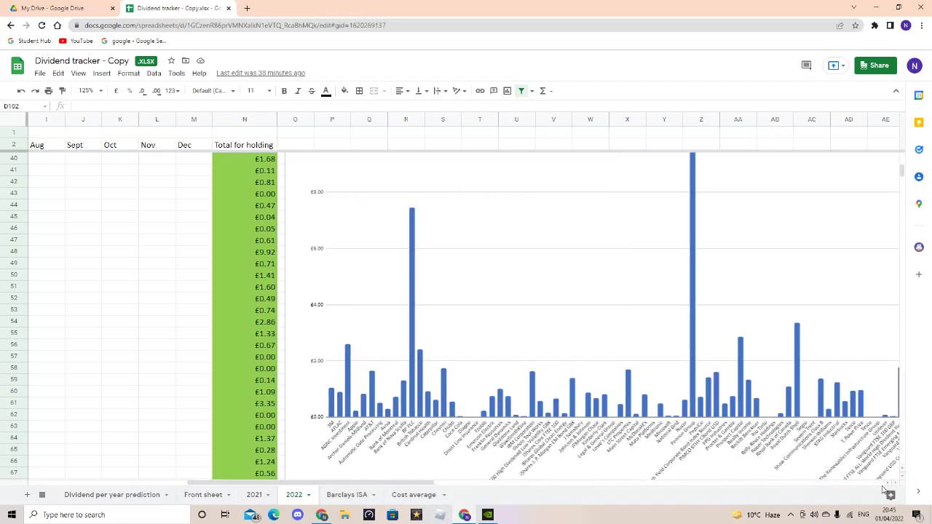
scroll(899, 483, "left", 2)
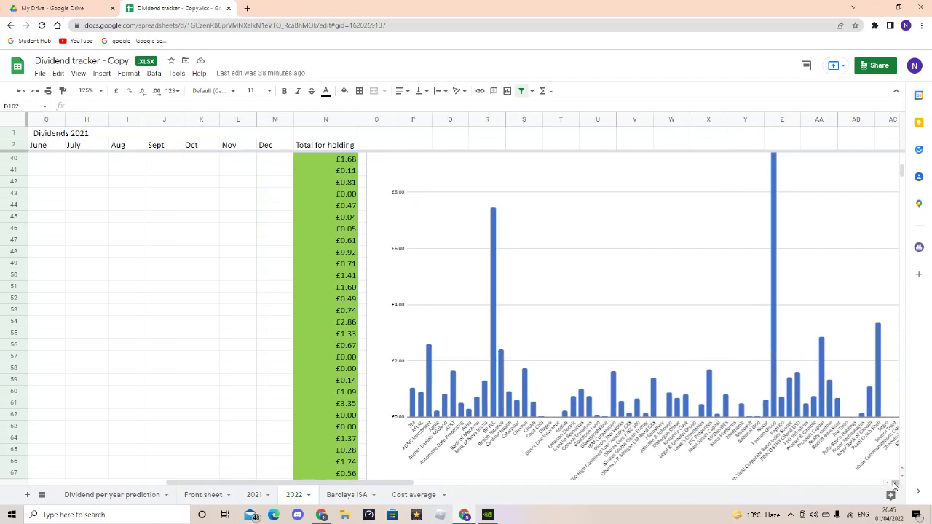
scroll(899, 483, "right", 1)
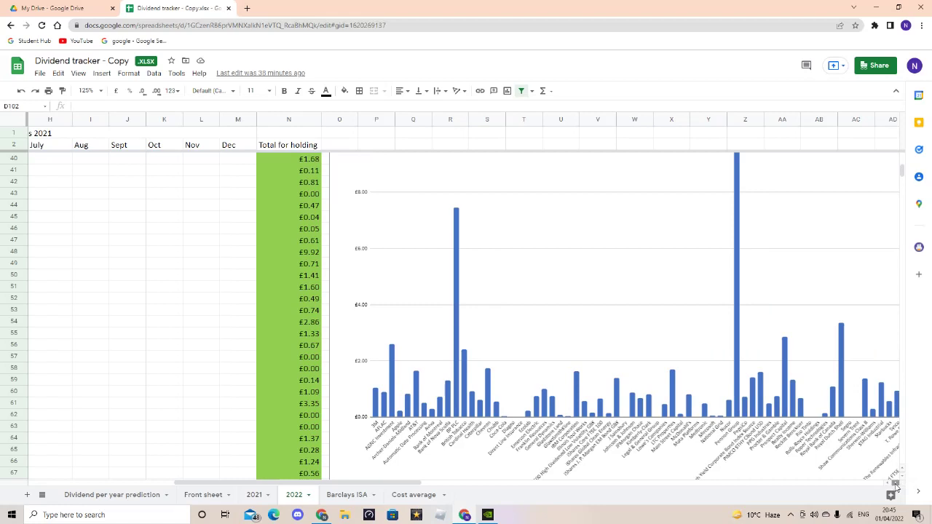
scroll(896, 485, "right", 6)
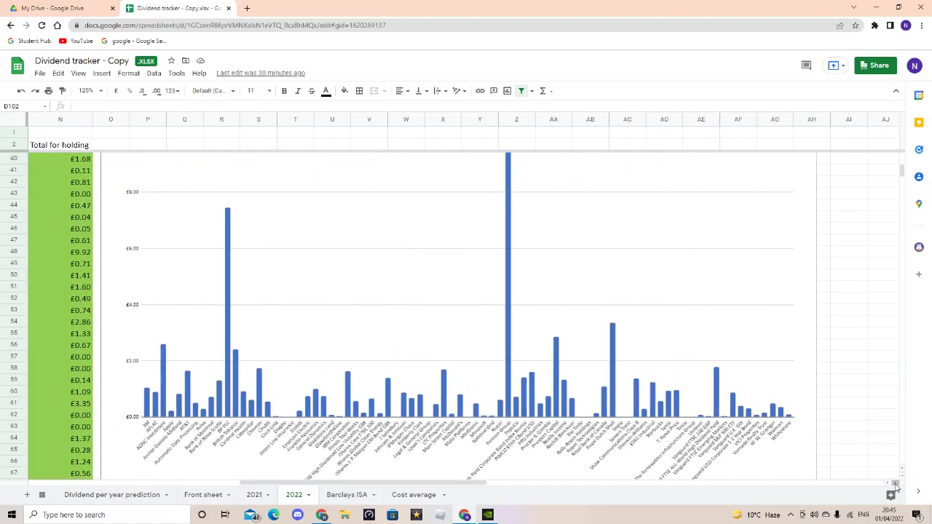
scroll(895, 486, "right", 1)
scroll(789, 421, "up", 1)
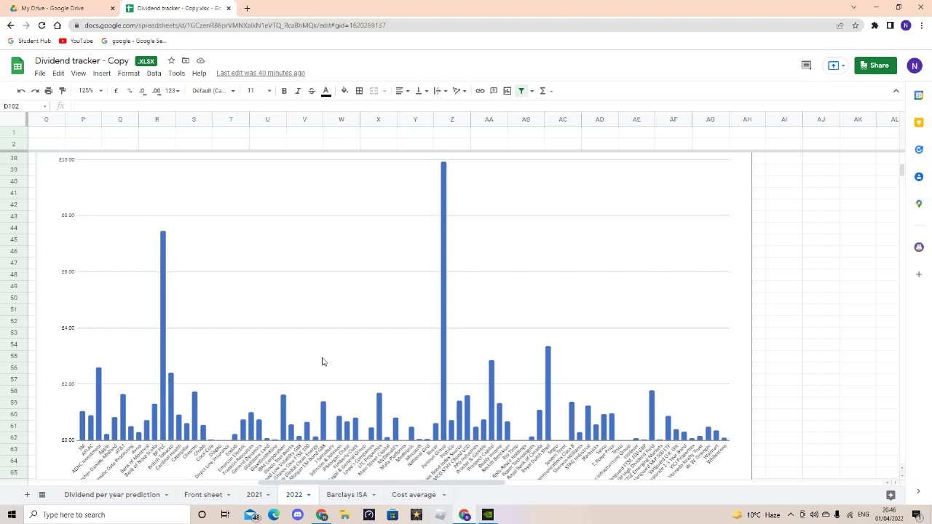
scroll(257, 359, "down", 2)
scroll(257, 359, "down", 3)
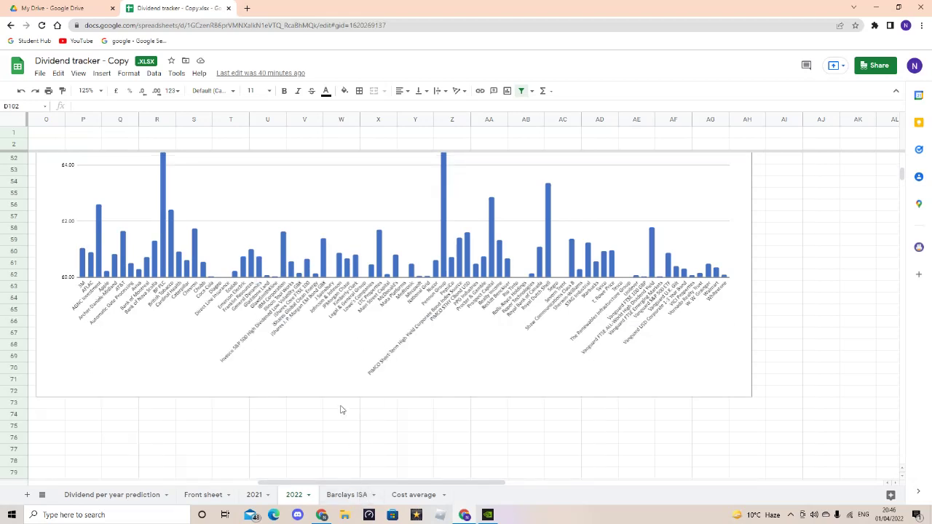
- Compare the 2022 sheet's deposited, invested and ROI figures with the Barclays ISA sheet's Year 1 and Year 2 deposits, balances and interest
scroll(342, 410, "up", 1)
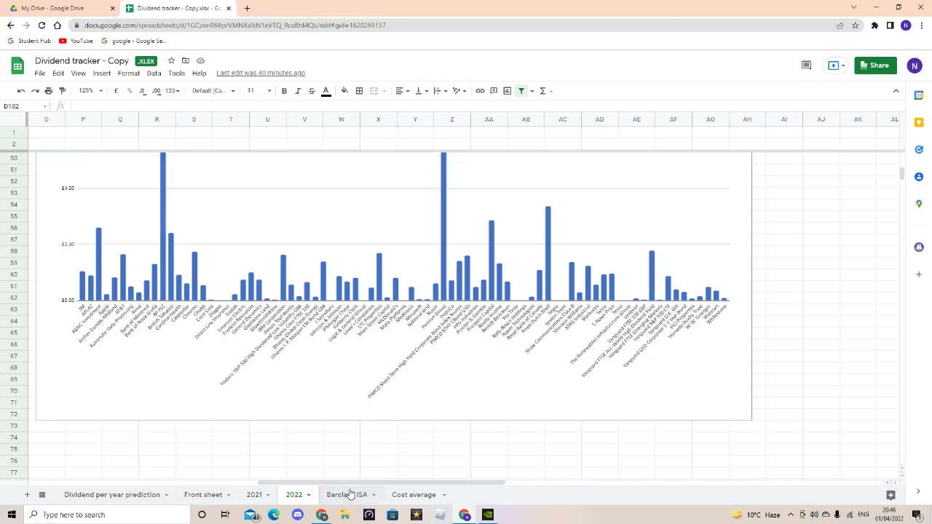
left_click(350, 494)
left_click_drag(495, 483, 238, 486)
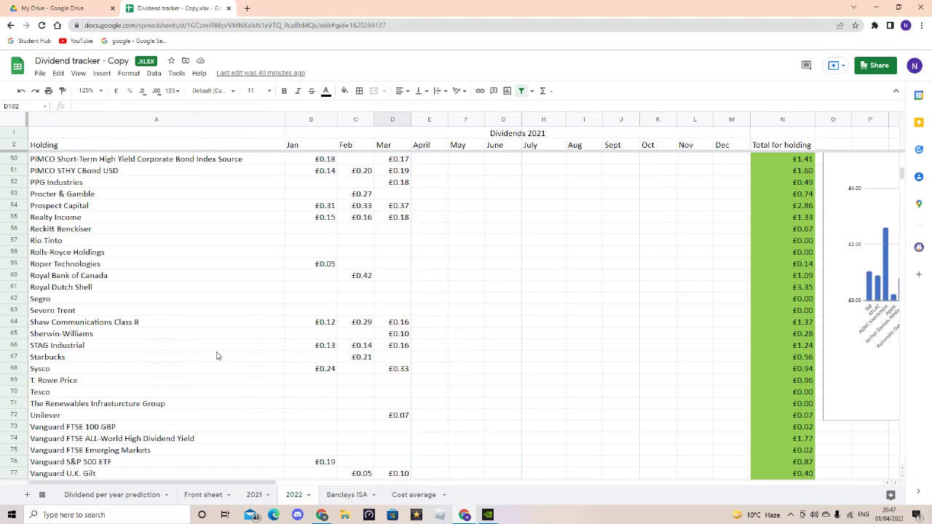
scroll(422, 357, "down", 6)
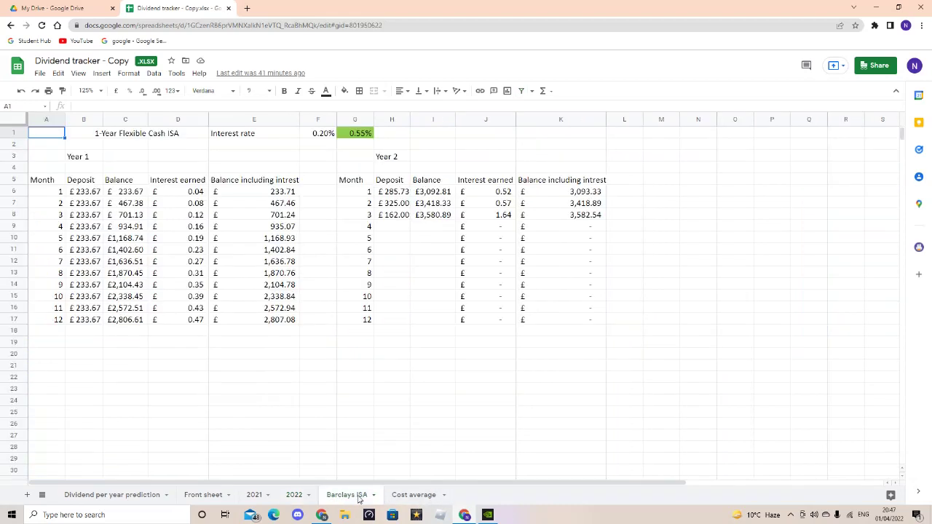
left_click(297, 495)
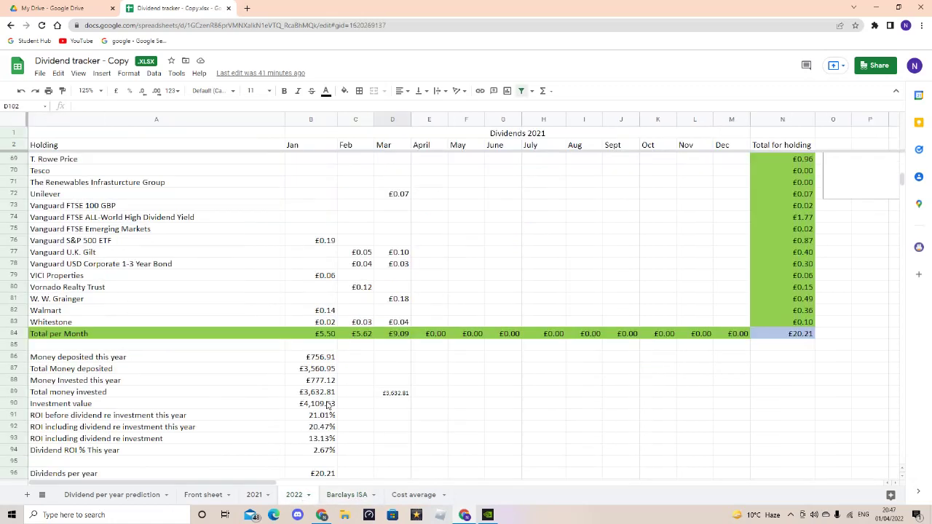
left_click(346, 495)
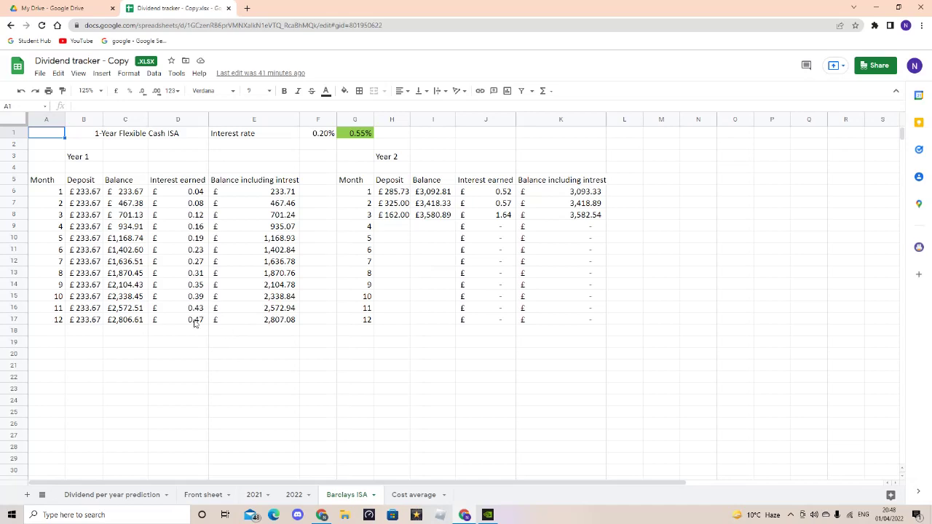
- Examine the Dividend per year prediction sheet's forecast dividends, capital growth and fund value by number of years invested
left_click(117, 495)
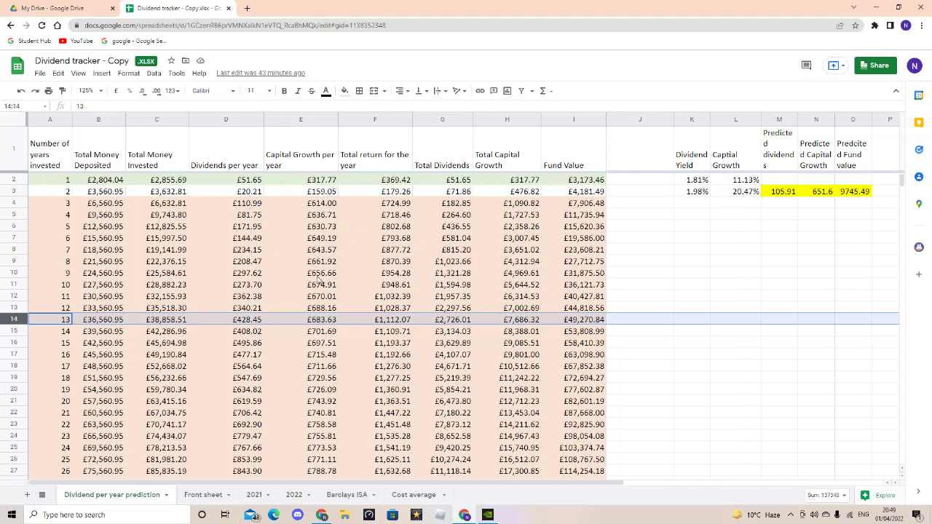
- Switch to the Trading 212 portfolio and open the account's free shares referral offer
left_click(321, 515)
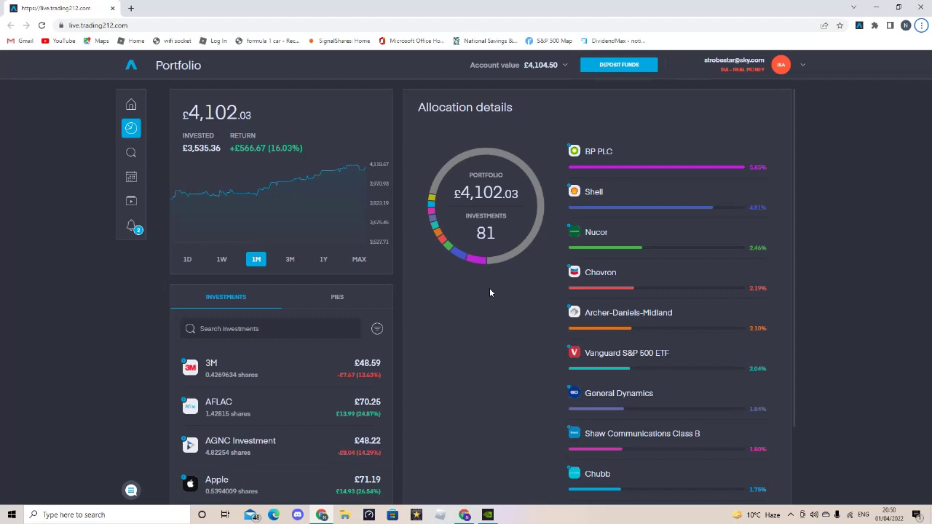
left_click(802, 66)
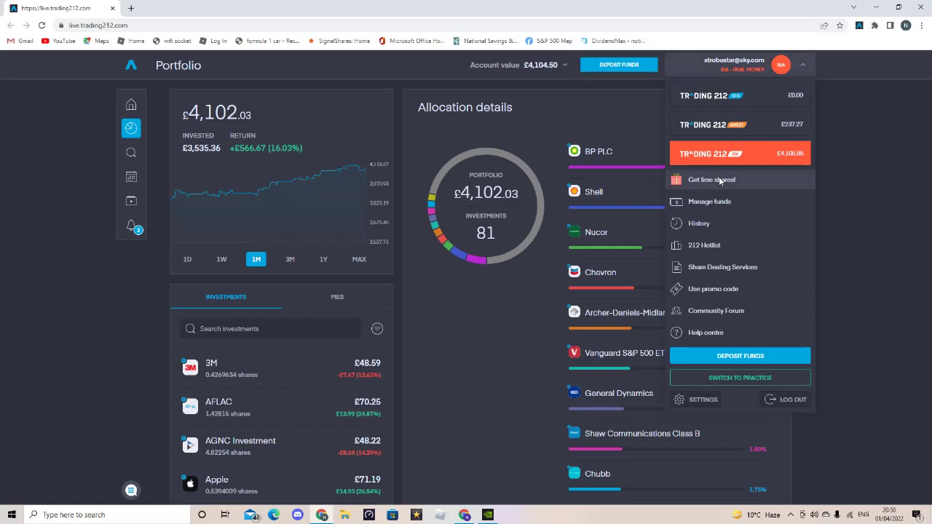
left_click(711, 180)
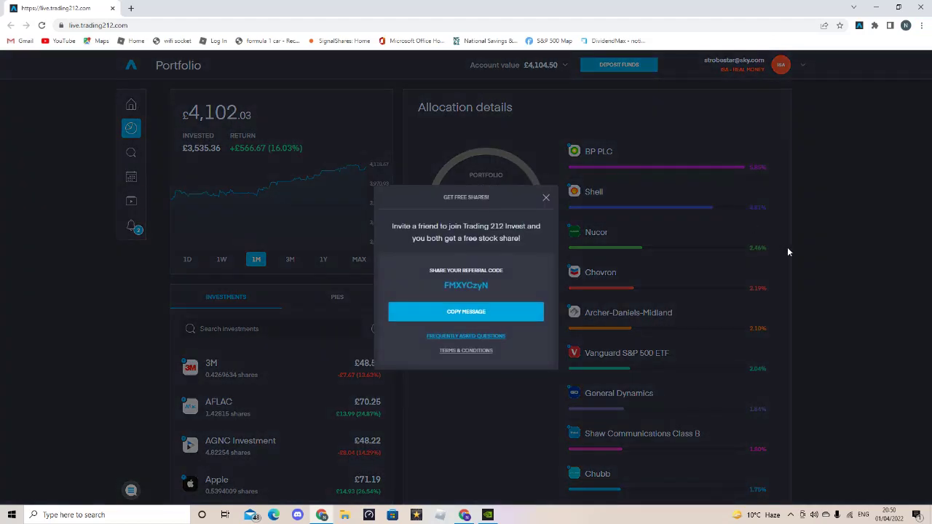